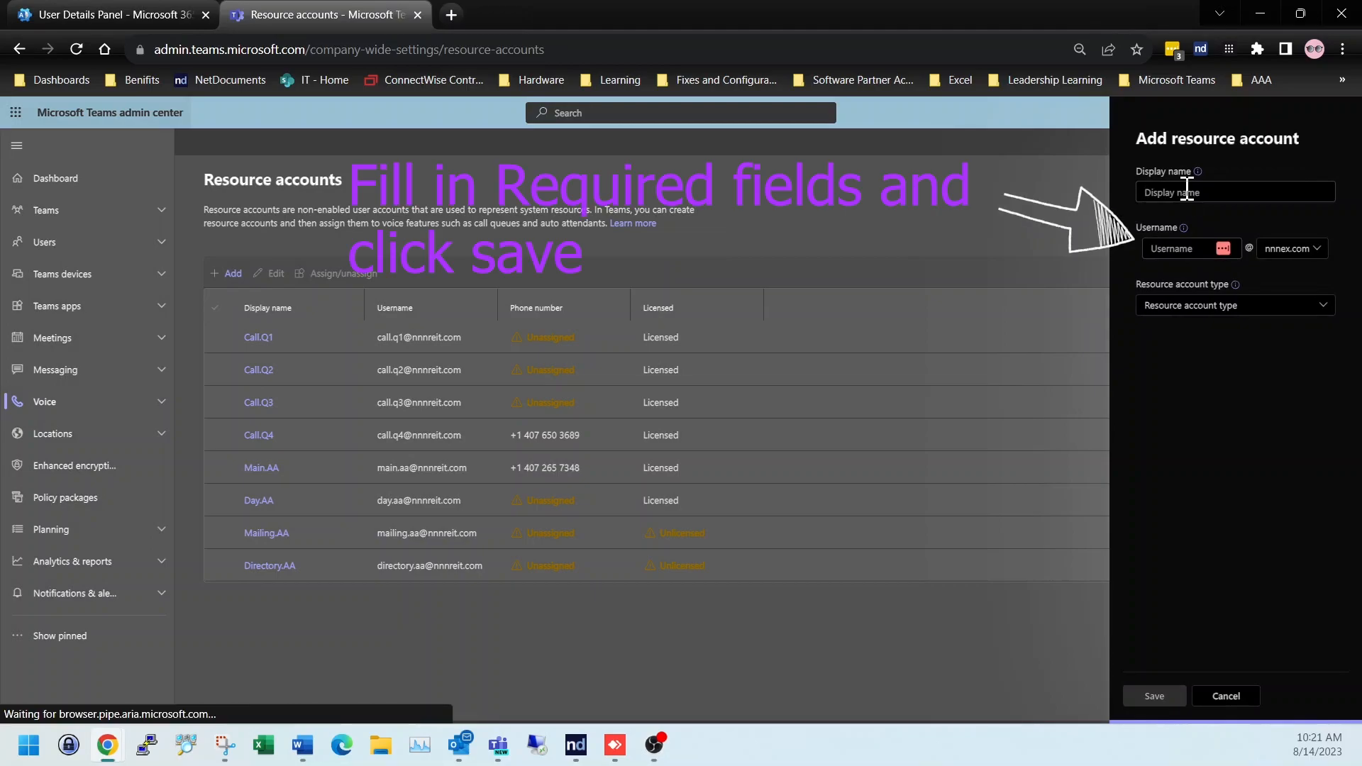
# Enter display name Call.Q5 and username call.q5 on nnnreit.com, then choose the account type.
pyautogui.click(1187, 192)
pyautogui.write('Cal')
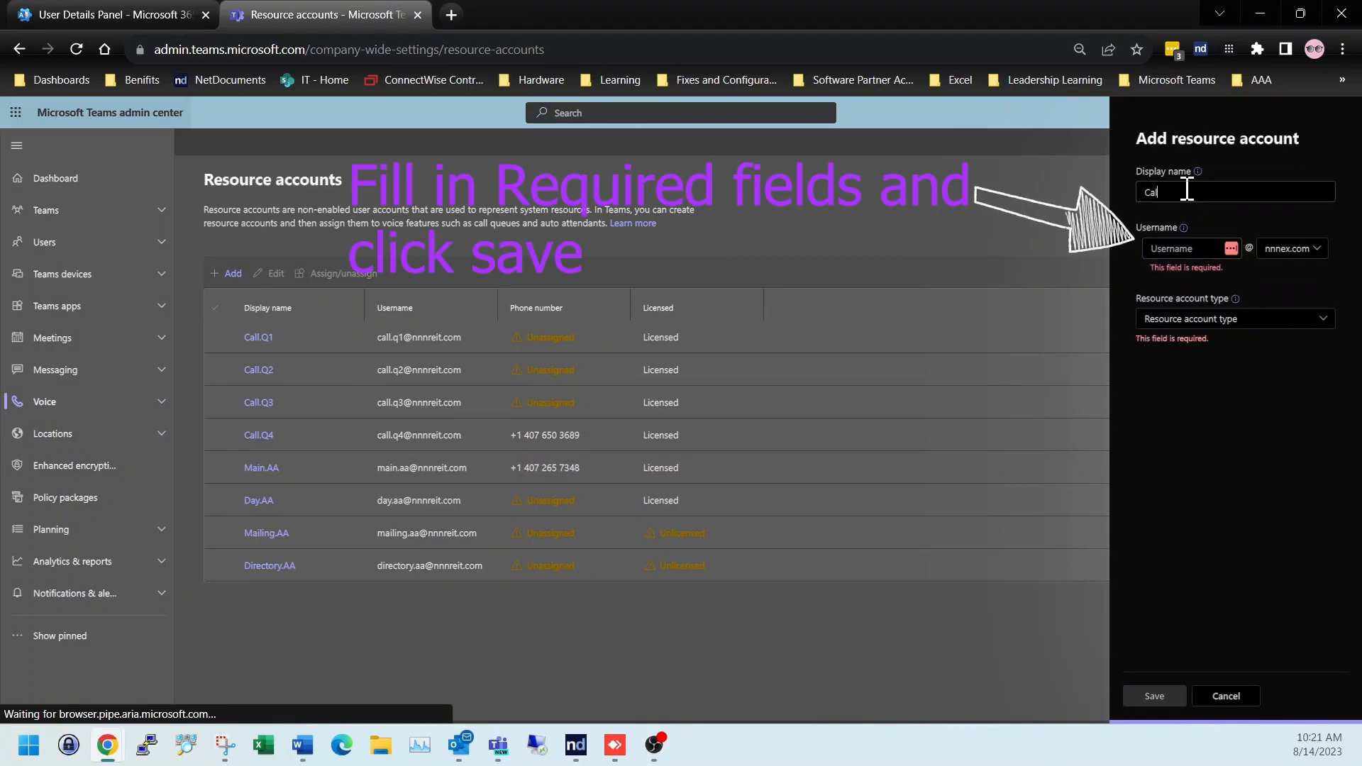
pyautogui.write('l.Q5')
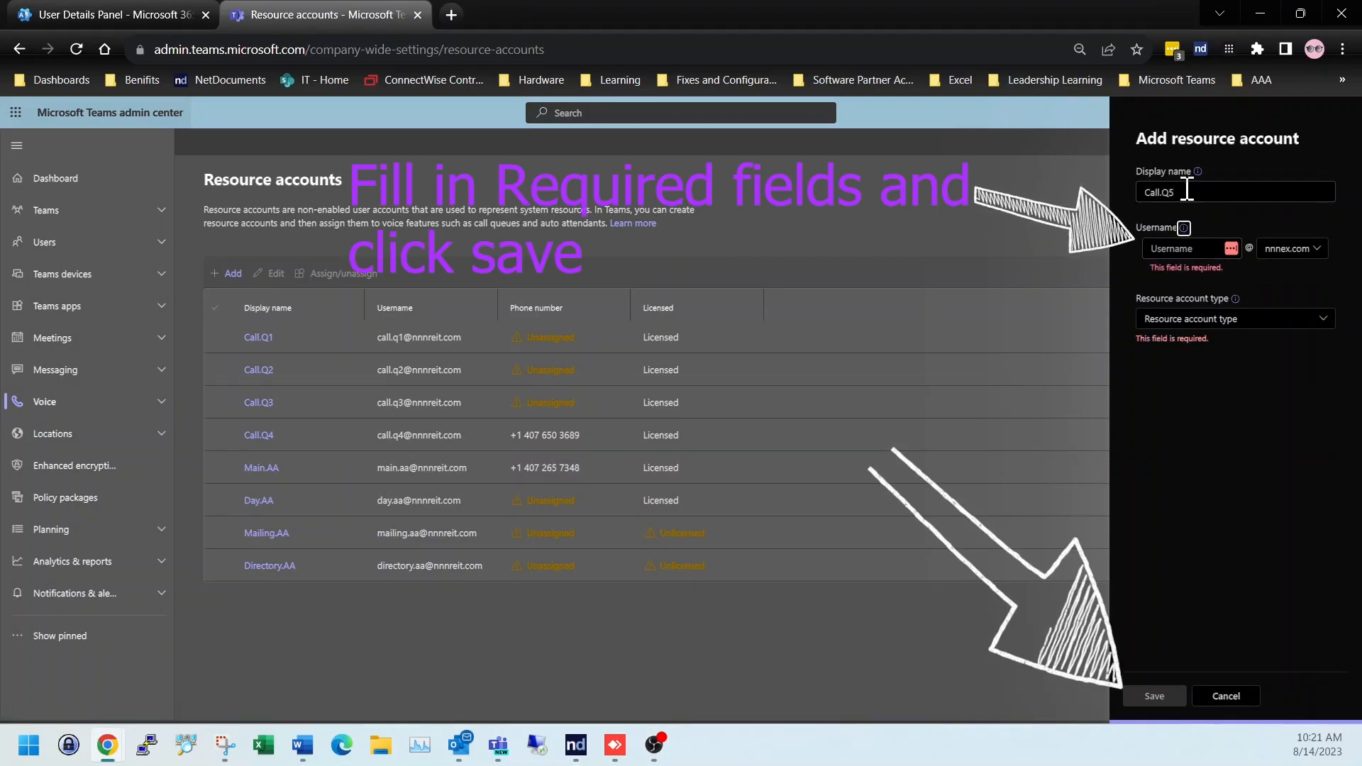
pyautogui.press('Tab')
pyautogui.write('call.')
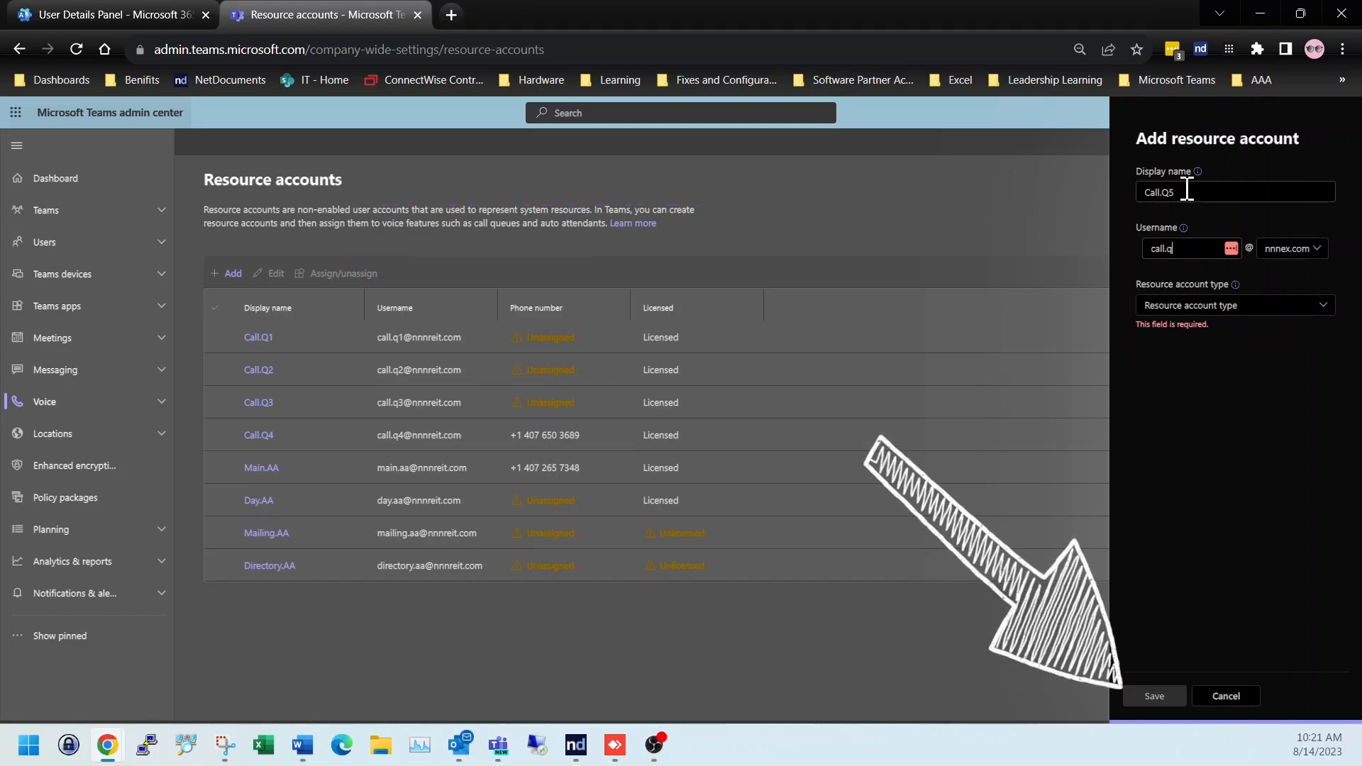
pyautogui.write('q5')
pyautogui.press('Down')
pyautogui.press('Down')
pyautogui.press('Down')
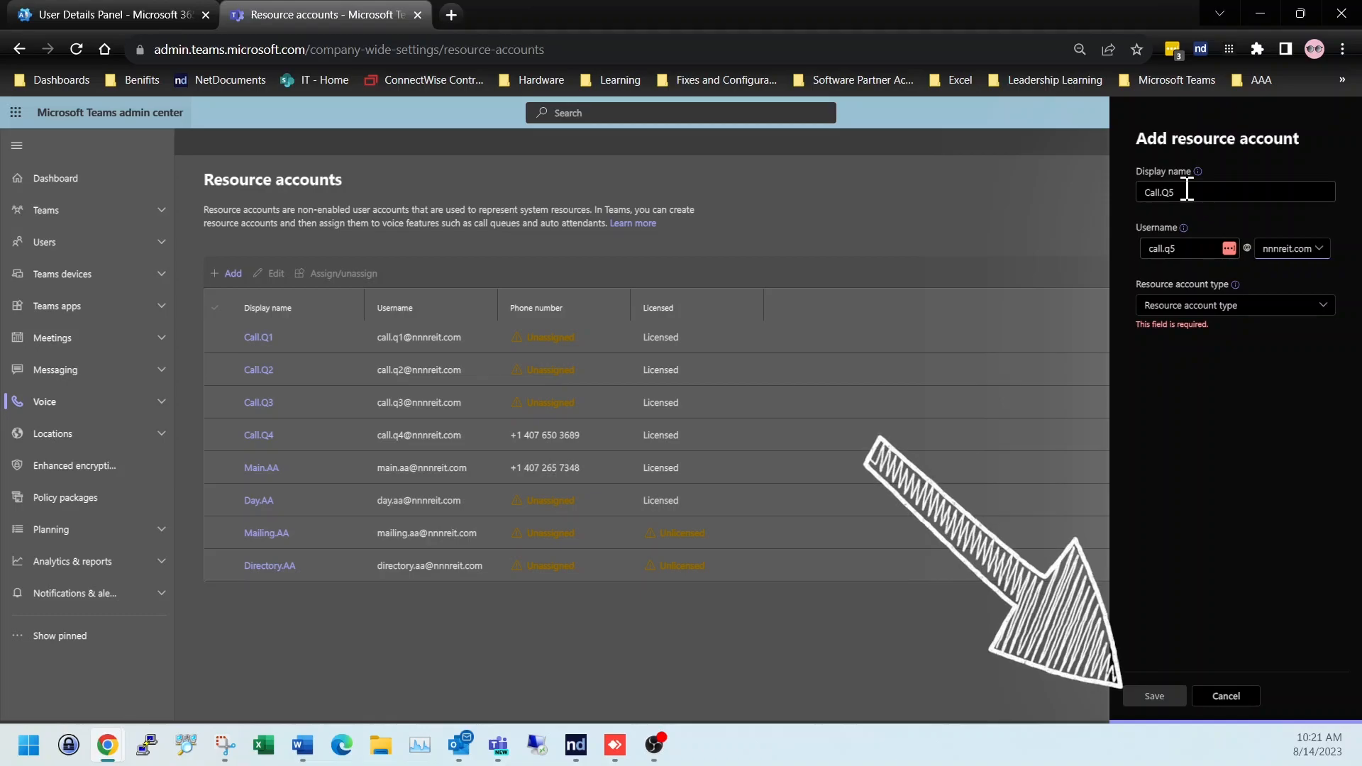
pyautogui.click(1246, 306)
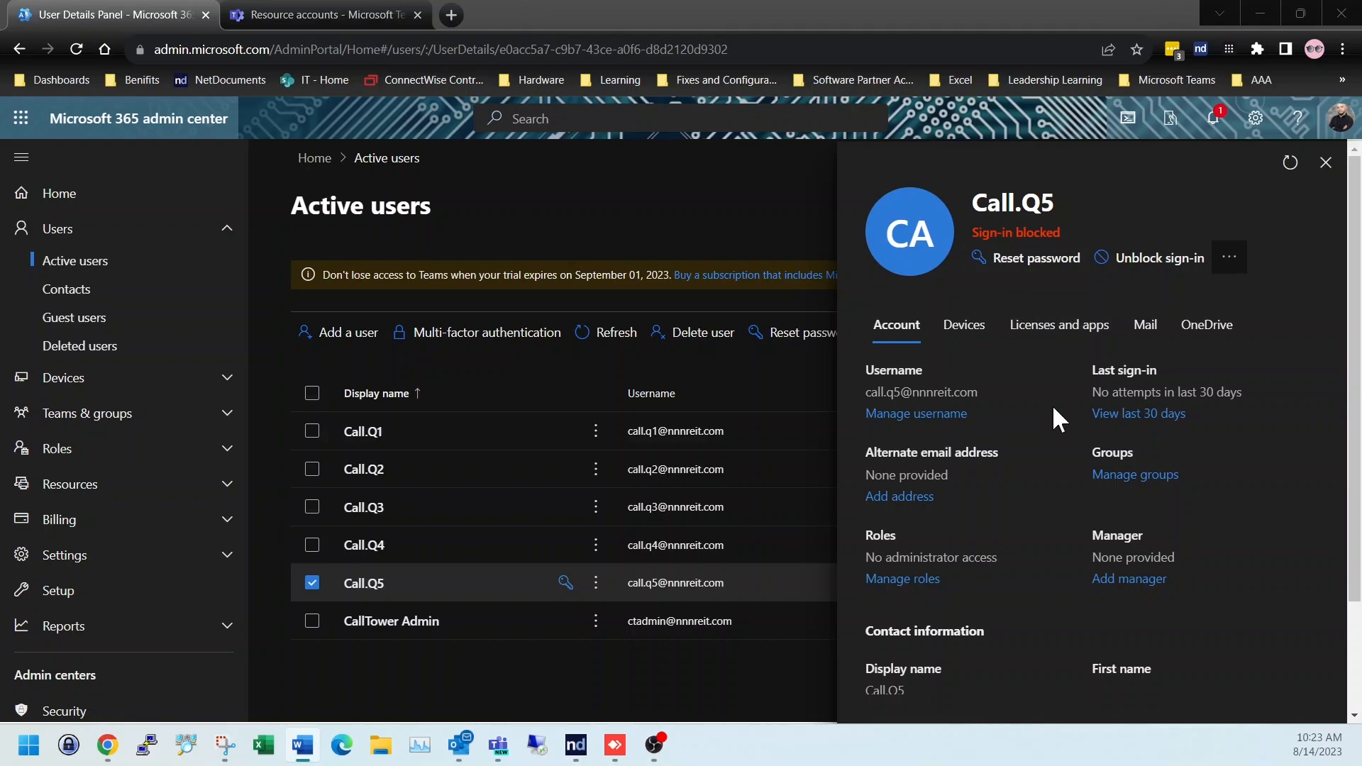
# Assign and save the Microsoft Teams Phone Resource Account license for Call.Q5.
pyautogui.click(1077, 342)
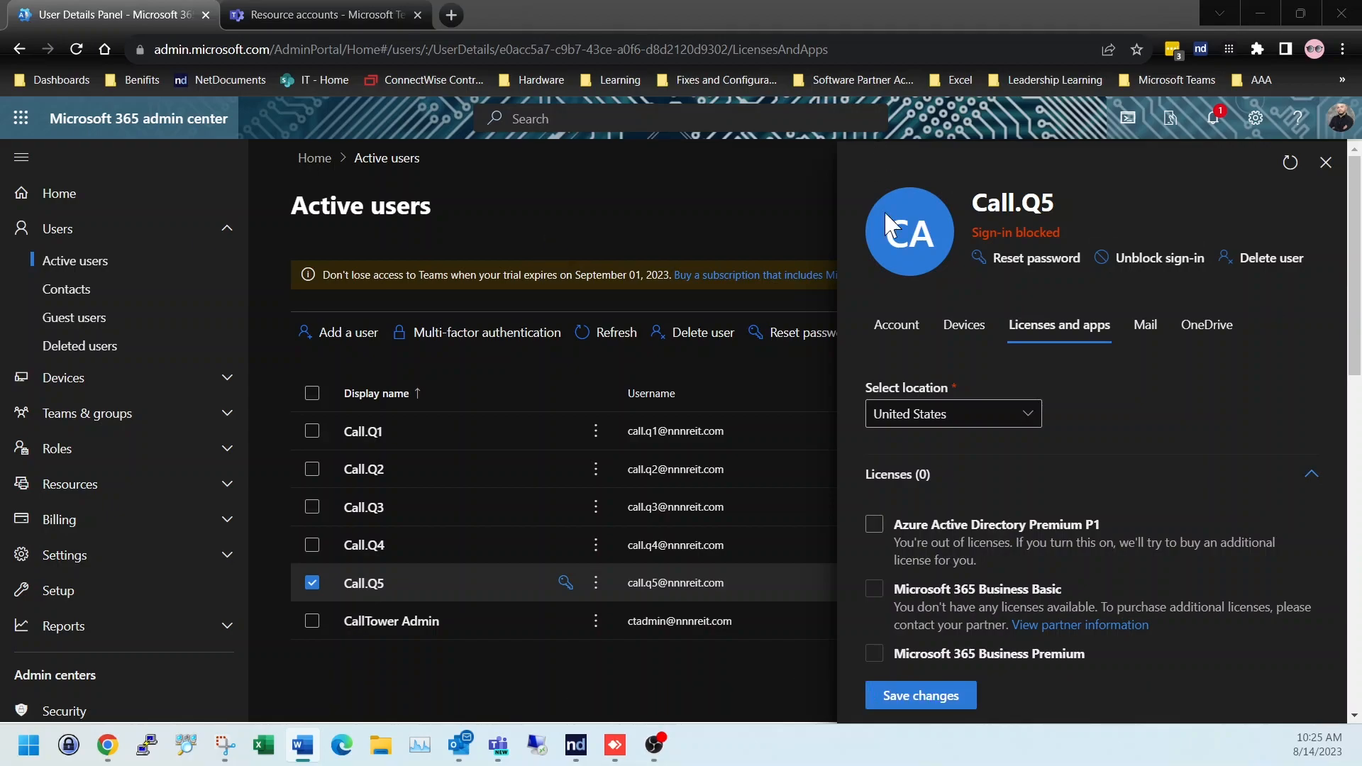
pyautogui.scroll(-6, 1135, 510)
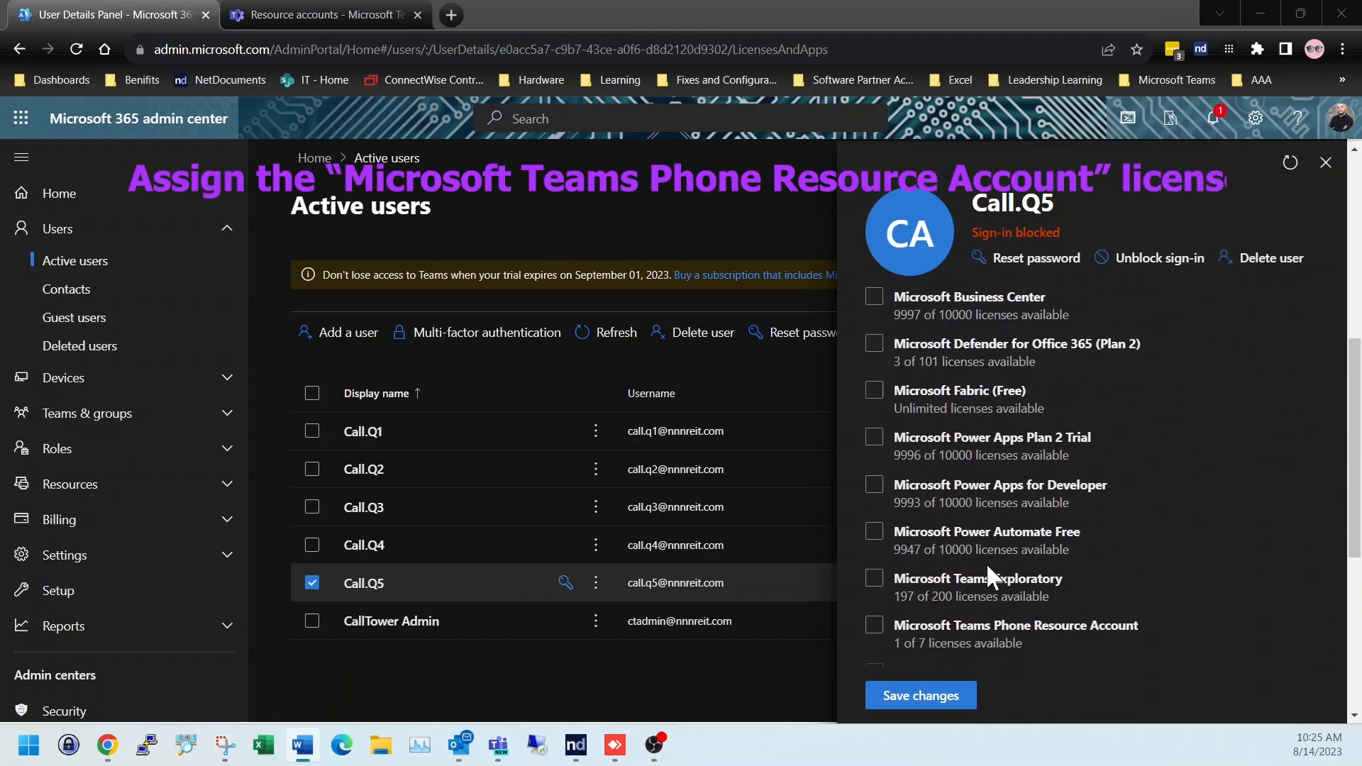
pyautogui.scroll(-3, 1185, 606)
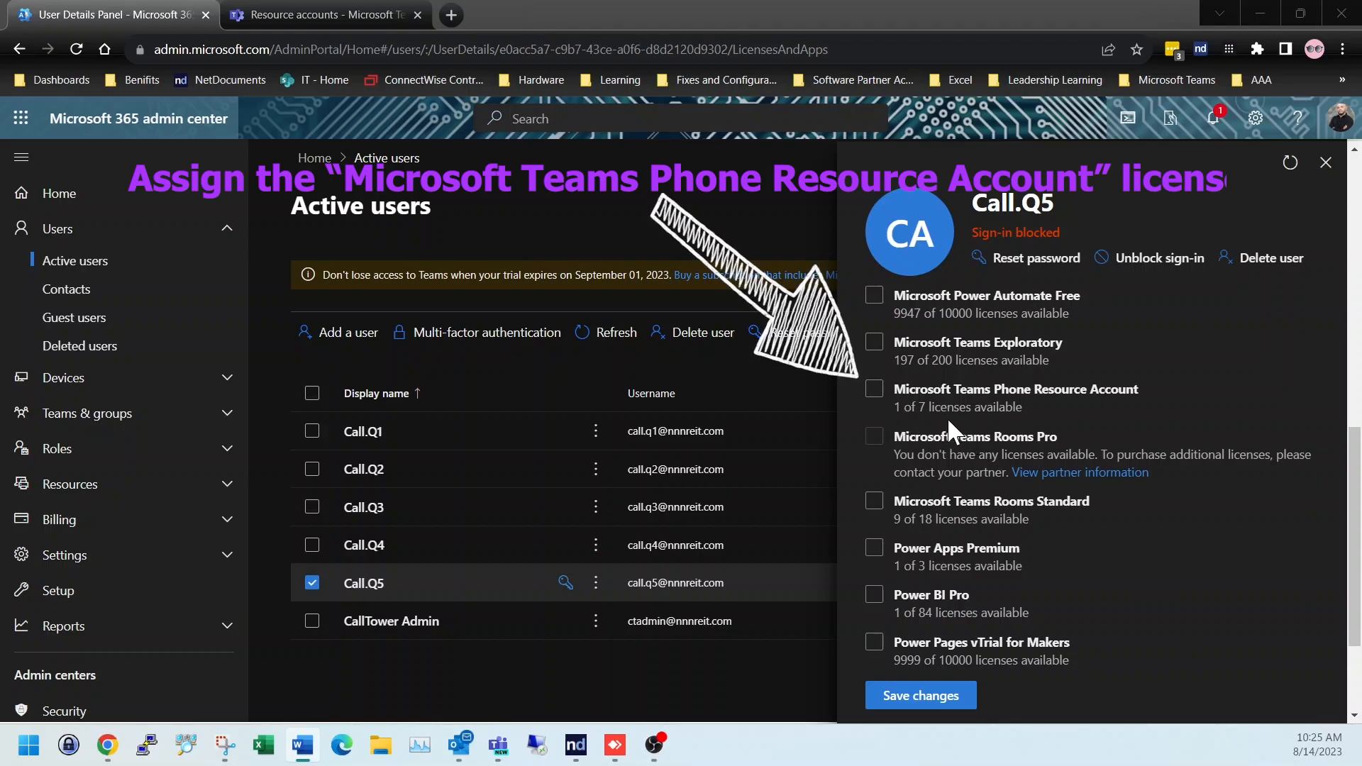
pyautogui.click(874, 390)
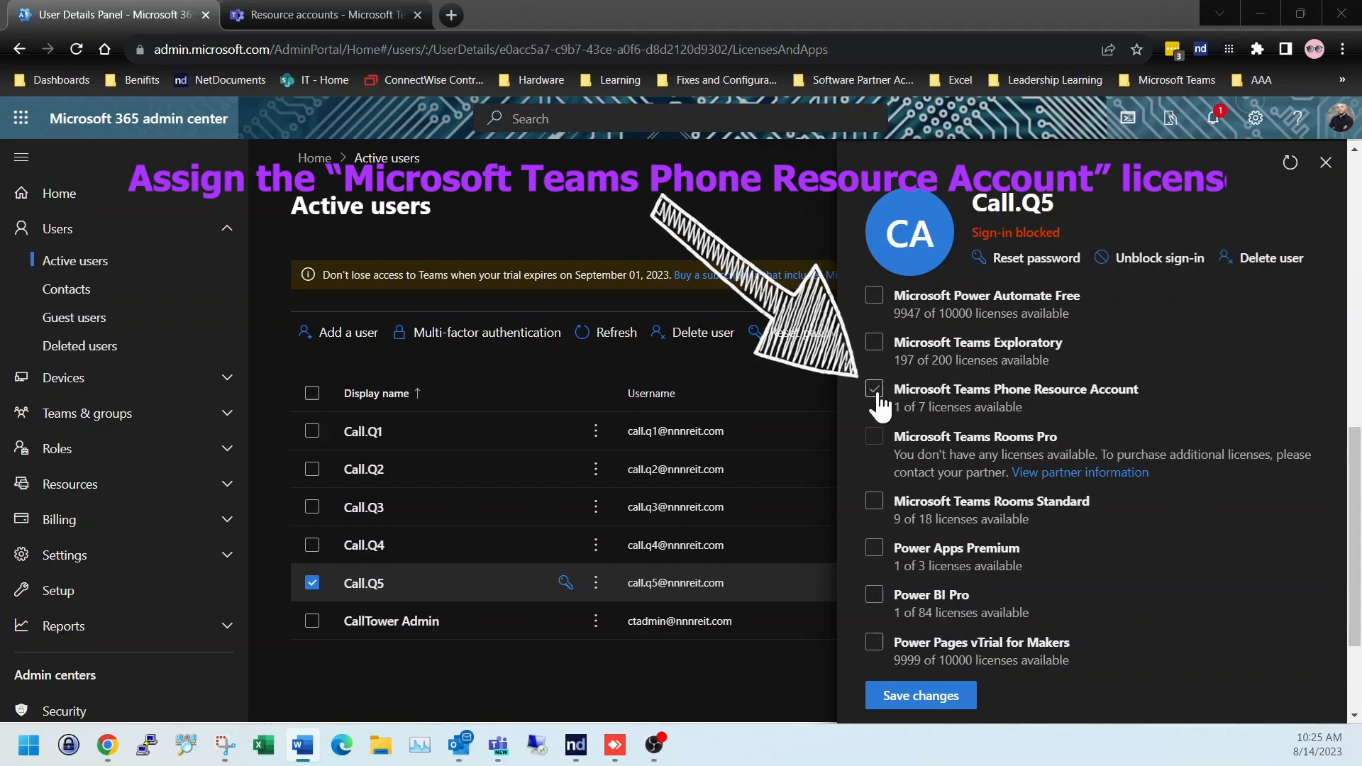
pyautogui.click(872, 390)
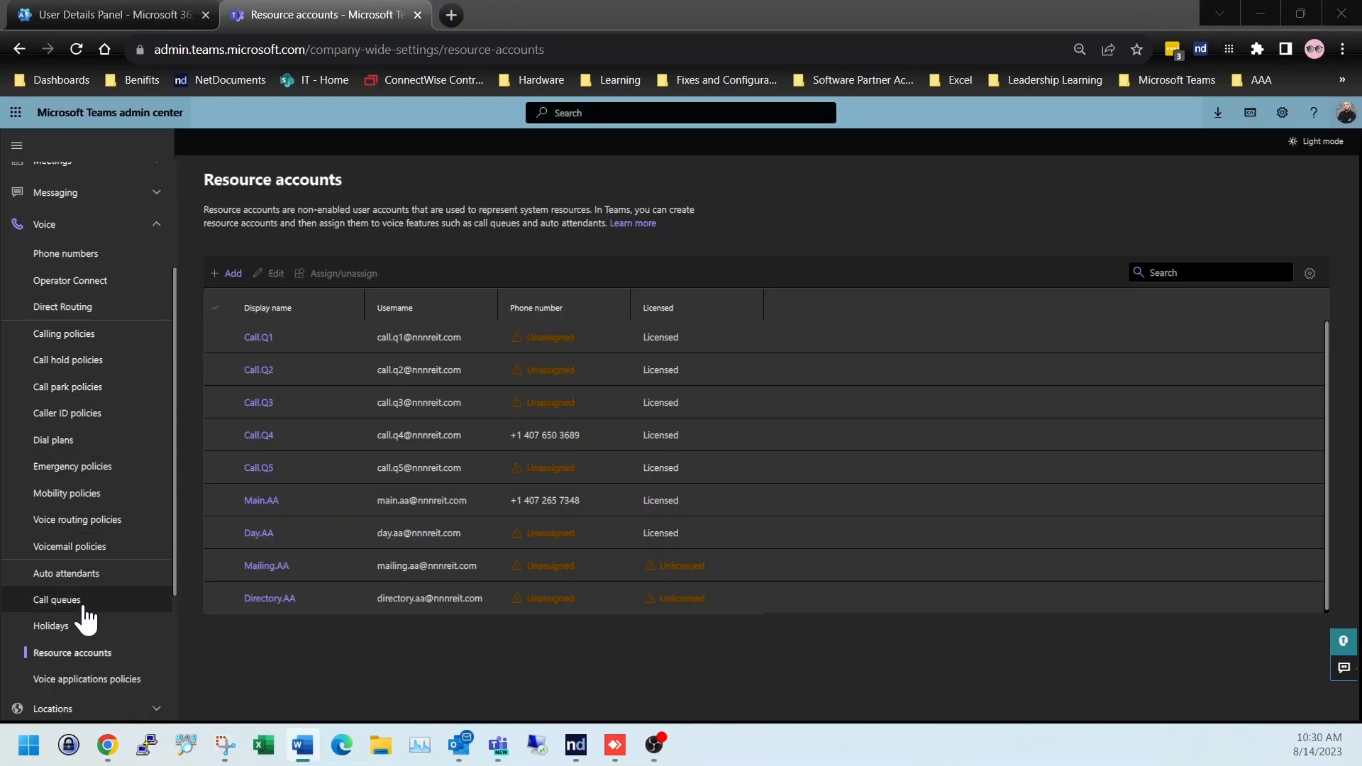
pyautogui.click(83, 605)
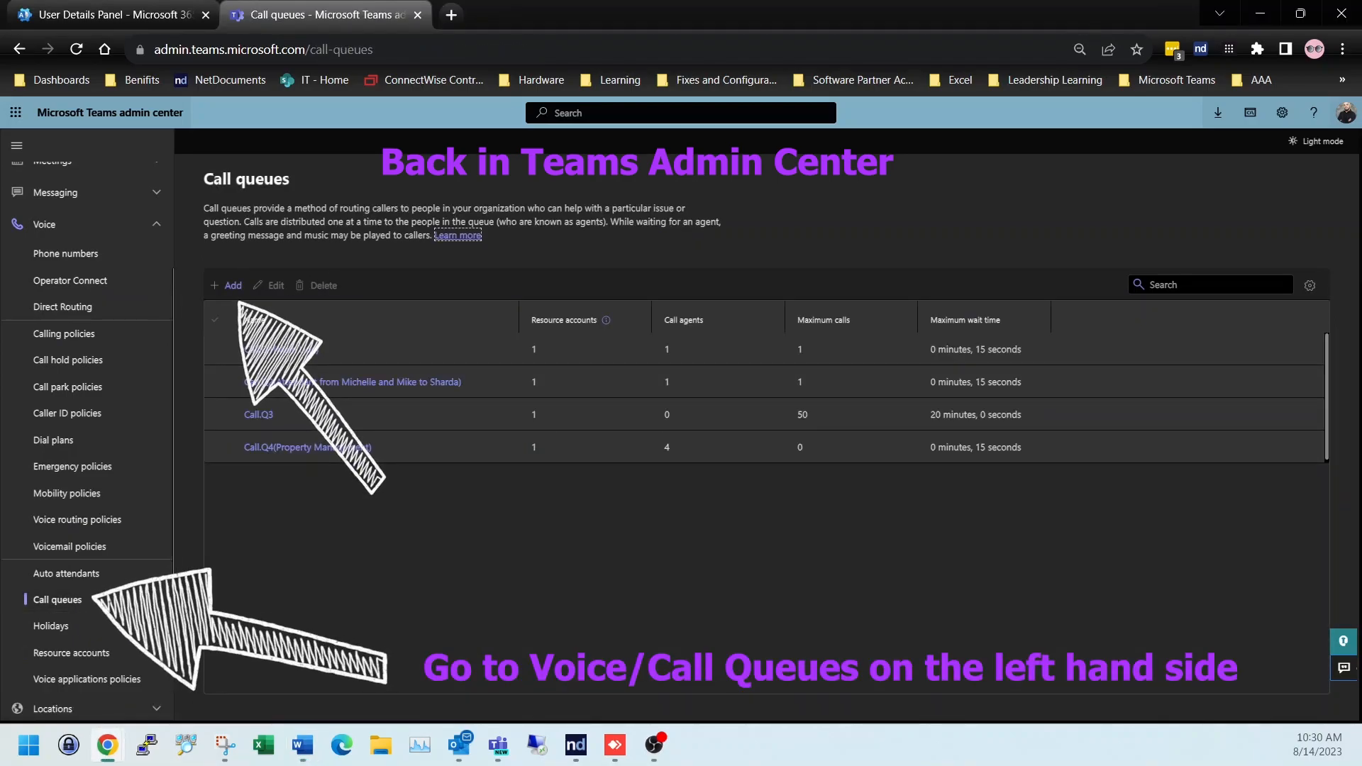
# Start a new call queue named Call.Q5 and attach the Call.Q5 resource account.
pyautogui.click(234, 285)
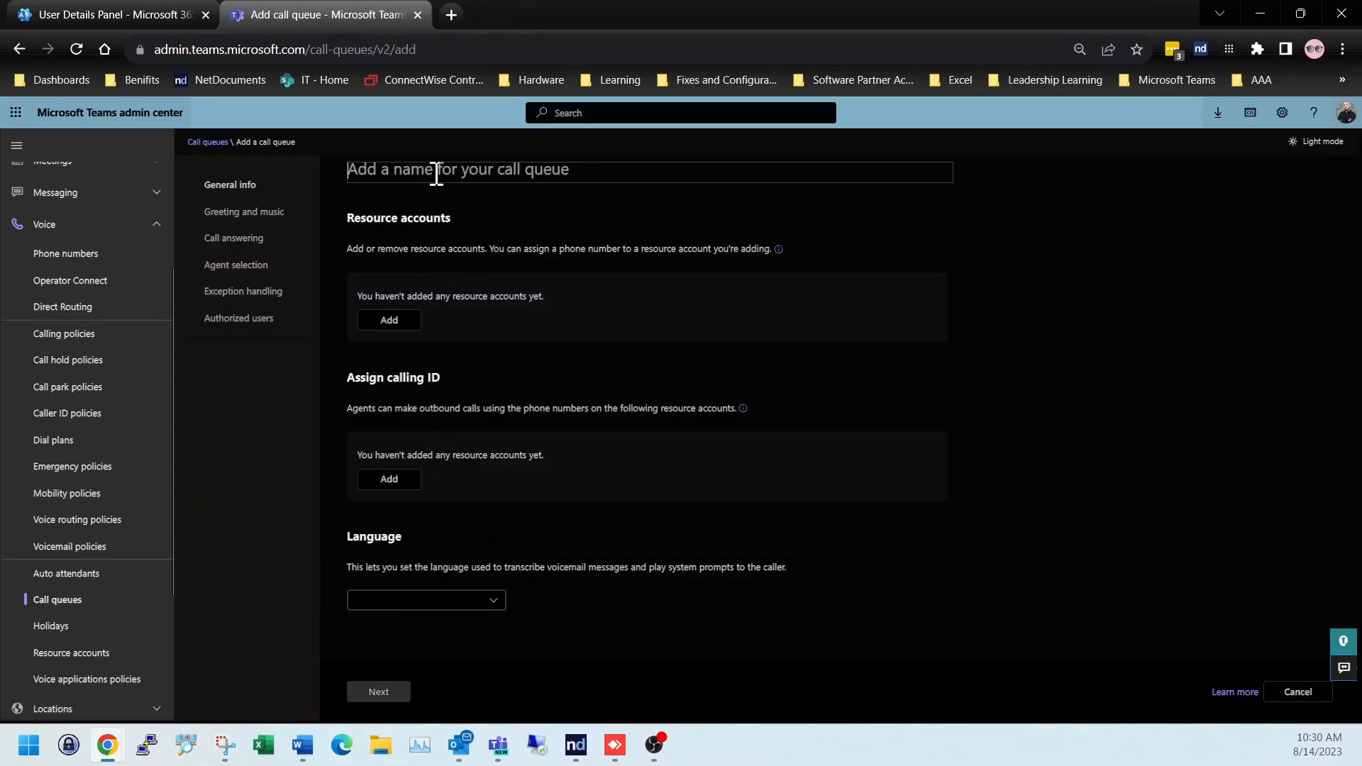
pyautogui.click(492, 174)
pyautogui.write('Call.Q5')
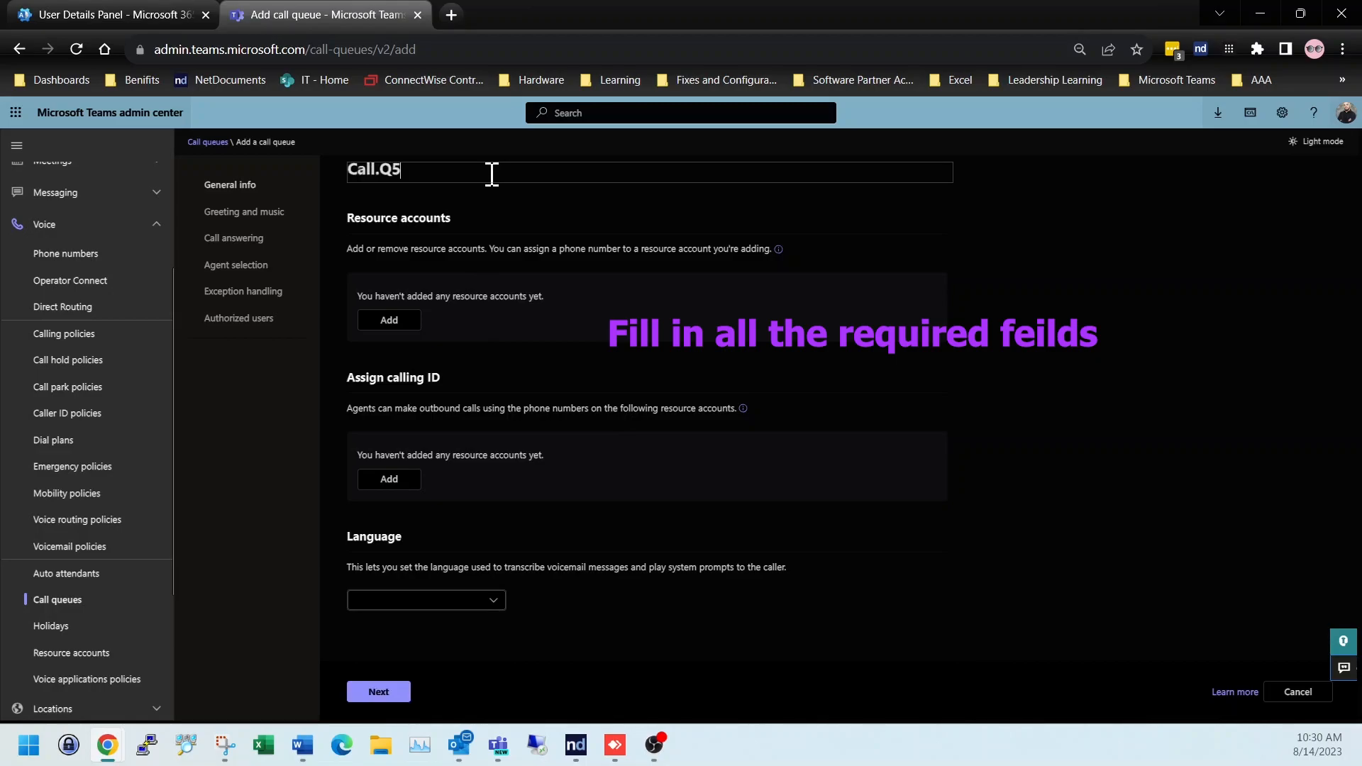
pyautogui.click(396, 326)
pyautogui.write('call')
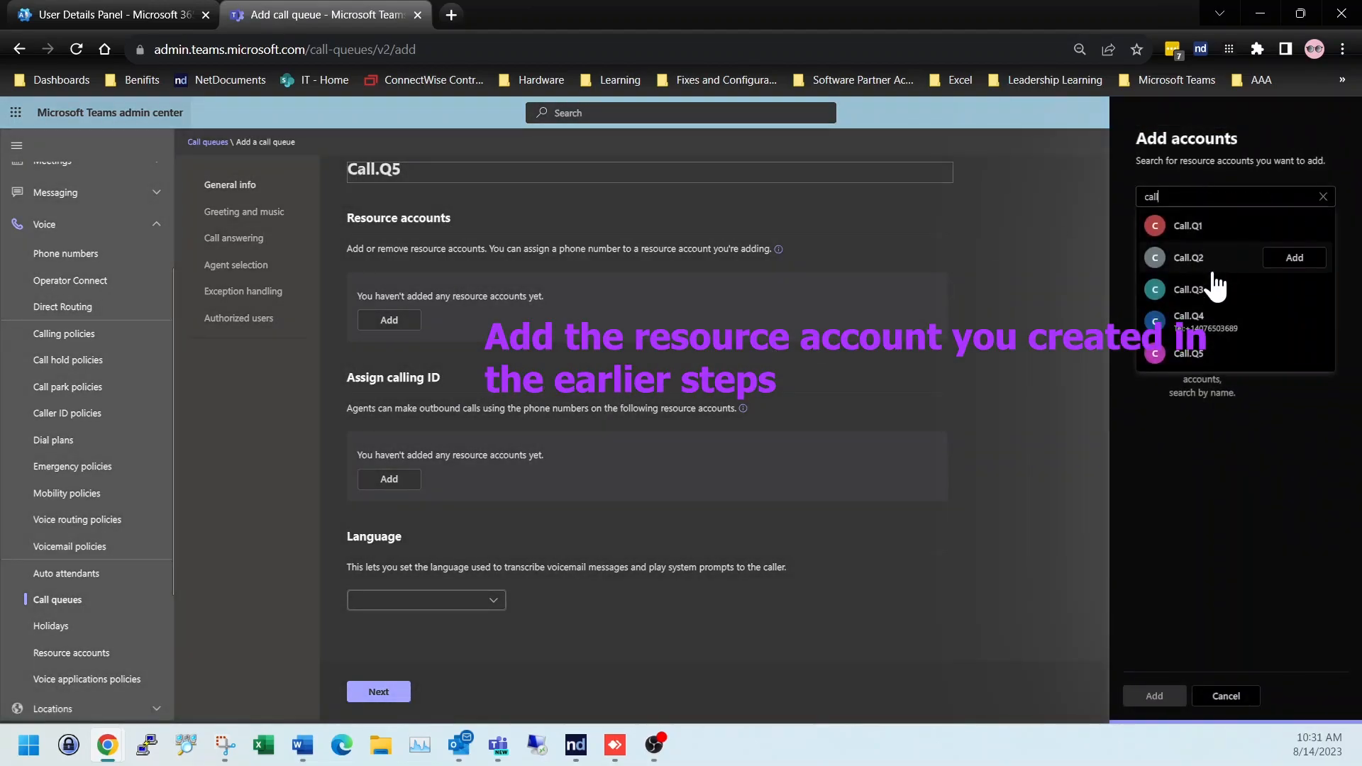
pyautogui.moveTo(1206, 358)
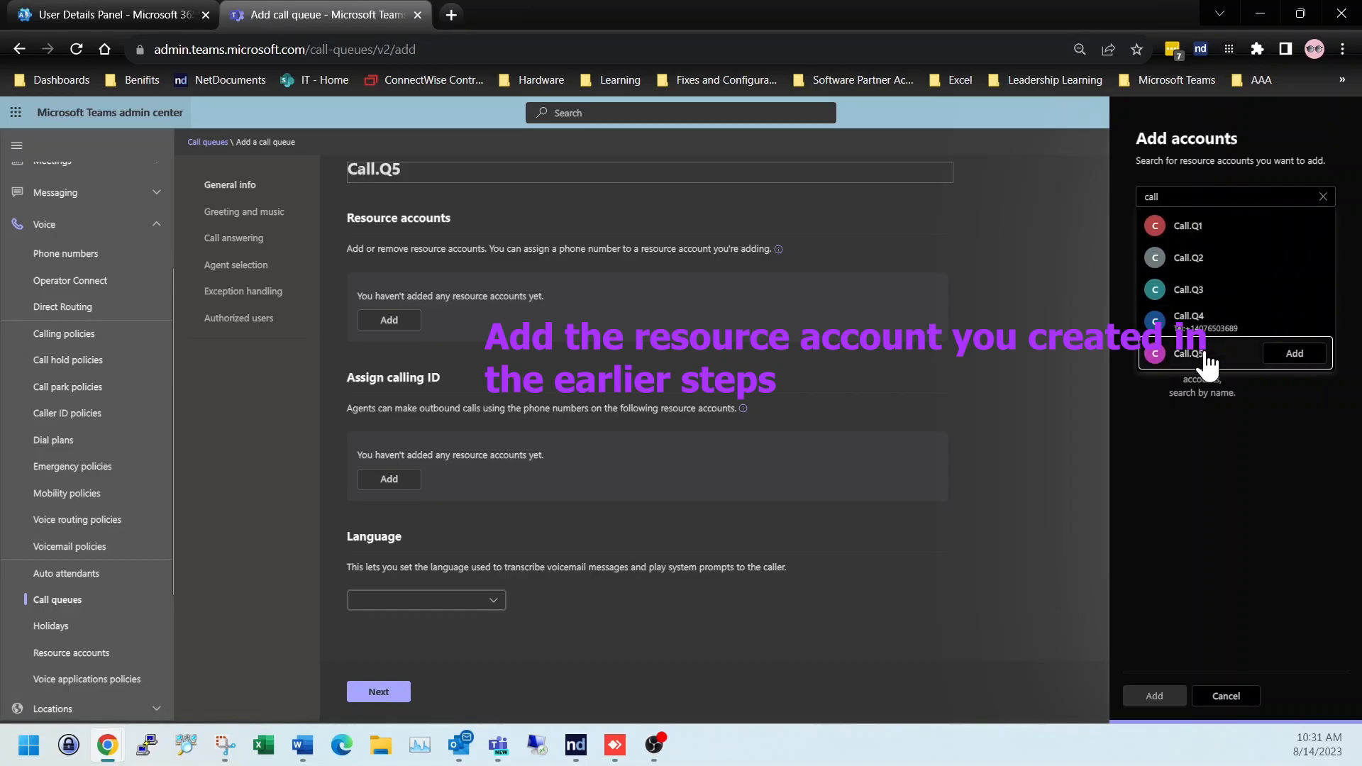
pyautogui.click(1292, 354)
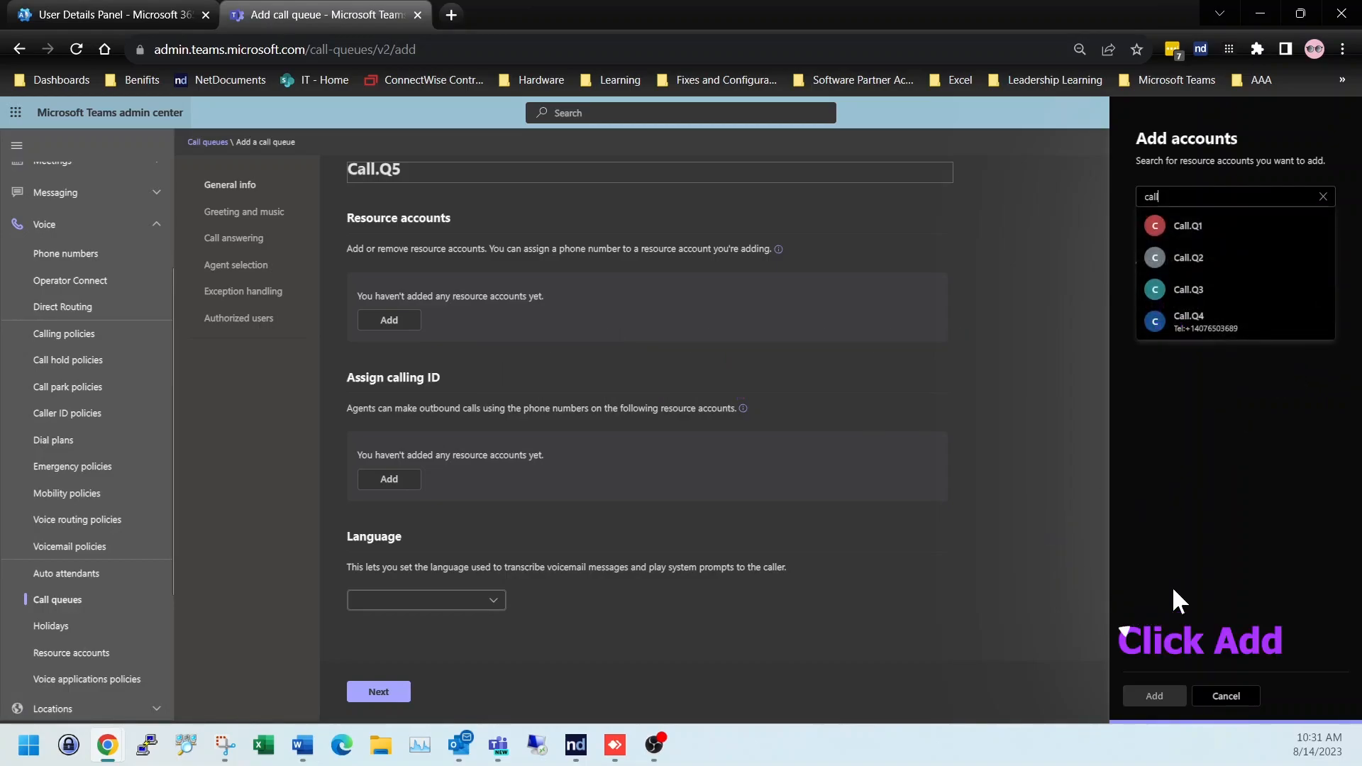
pyautogui.click(1204, 483)
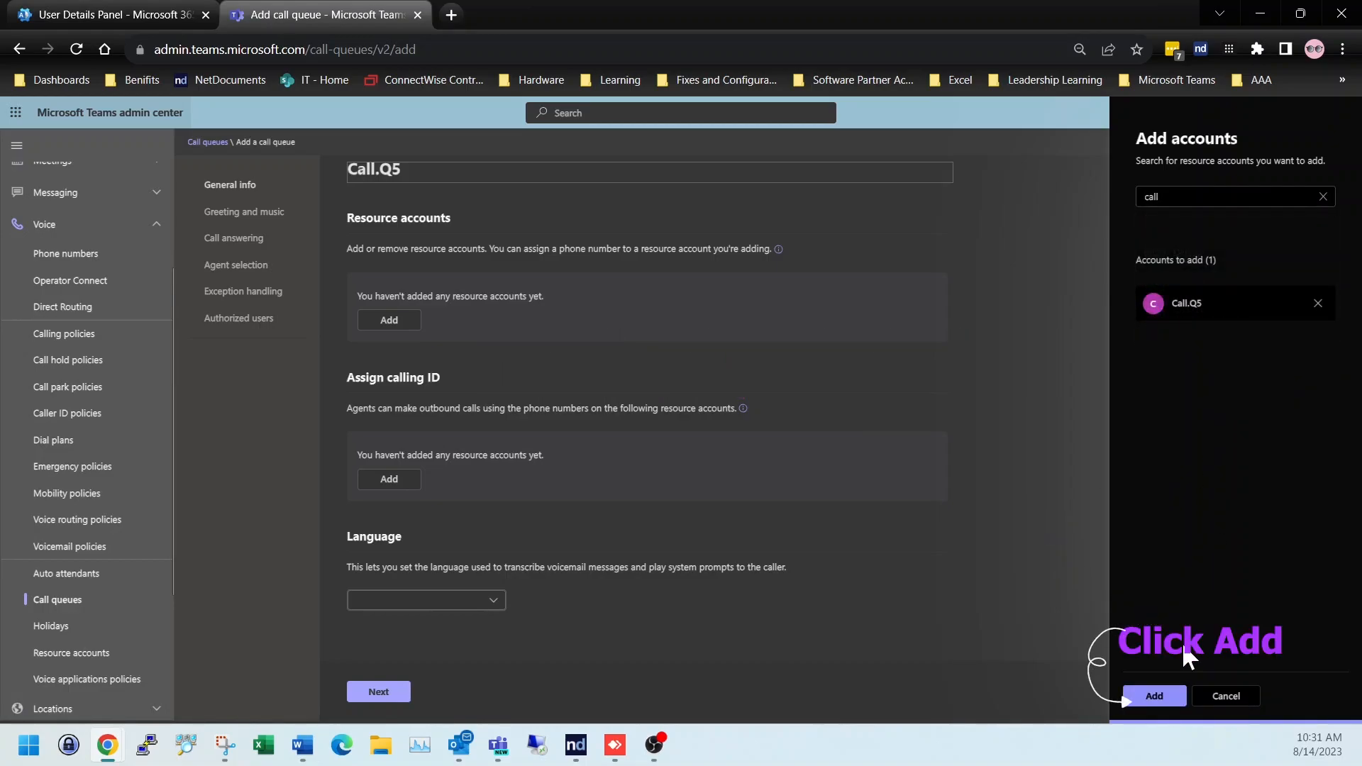
pyautogui.click(1154, 698)
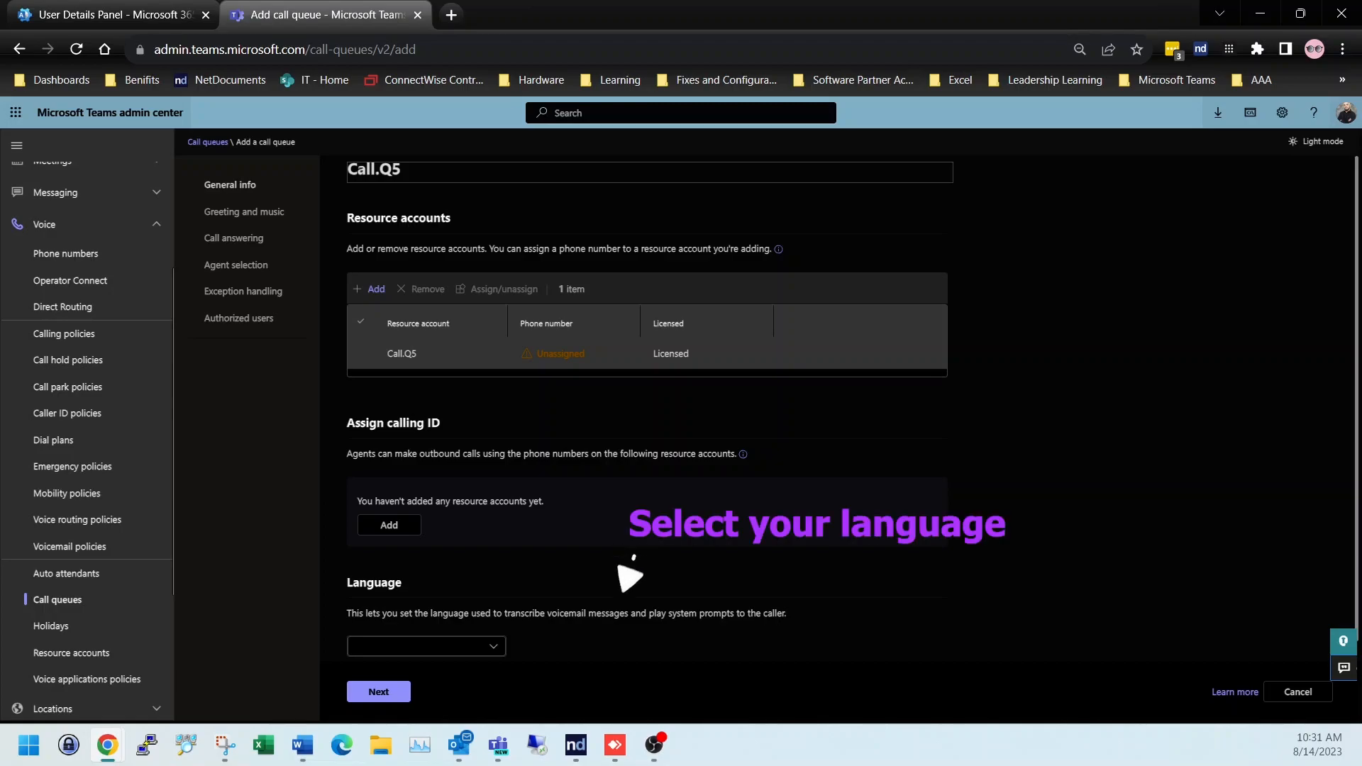
# Set the queue language to English (United States) and advance to greetings.
pyautogui.click(455, 645)
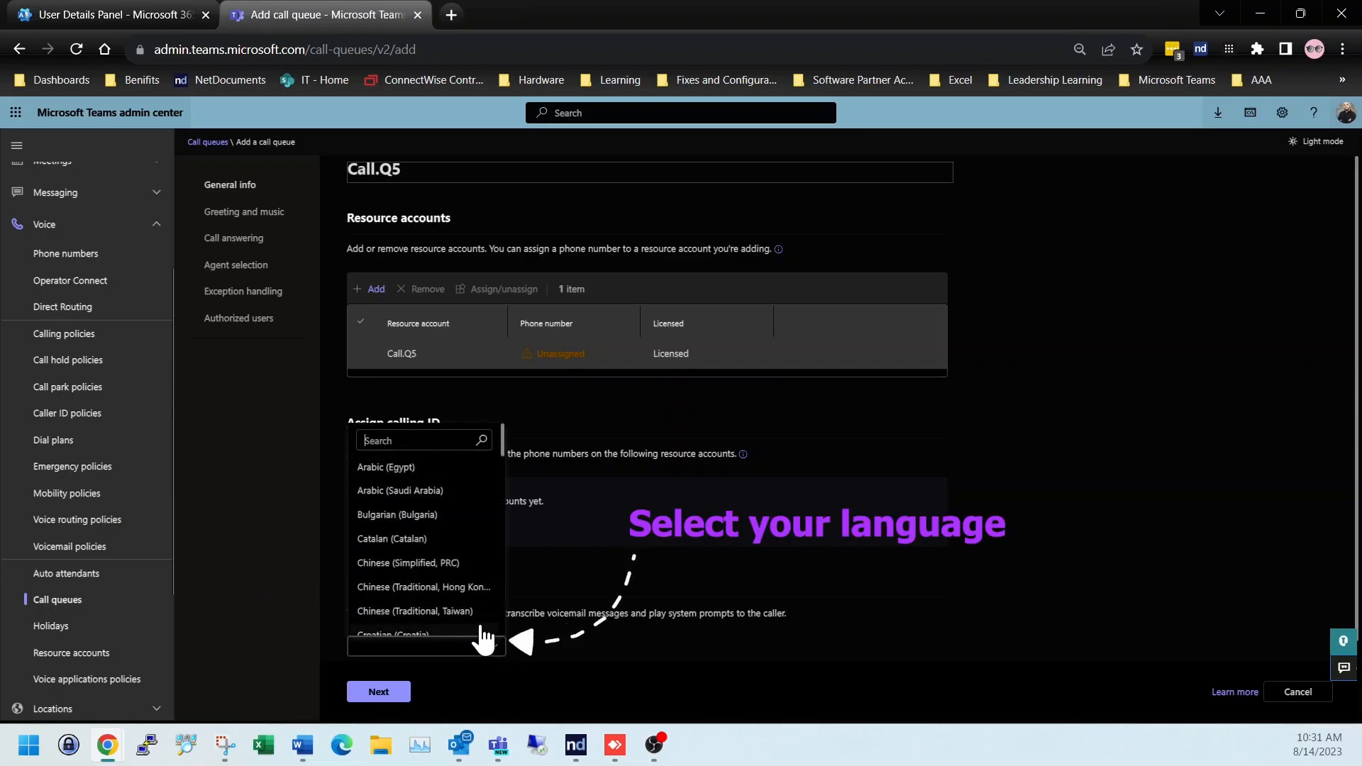
pyautogui.write('en')
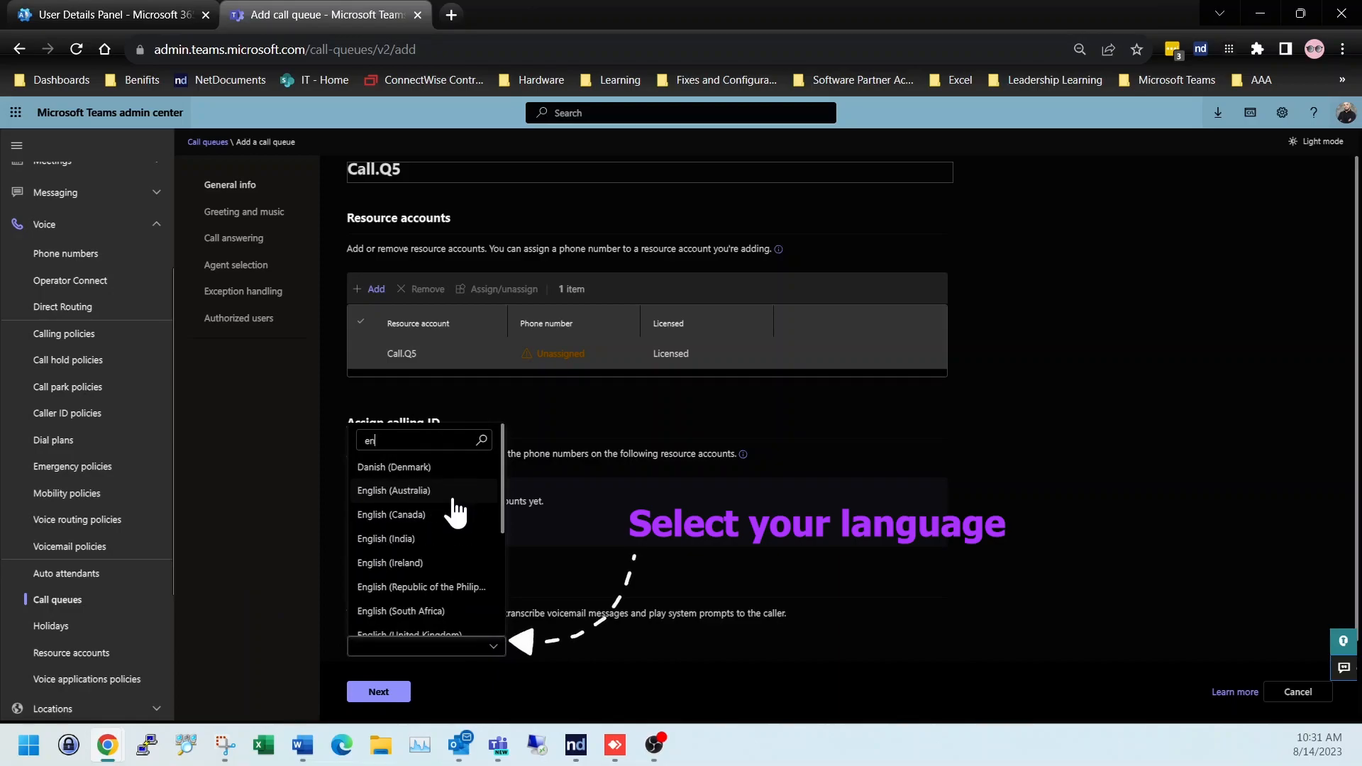
pyautogui.press('BackSpace')
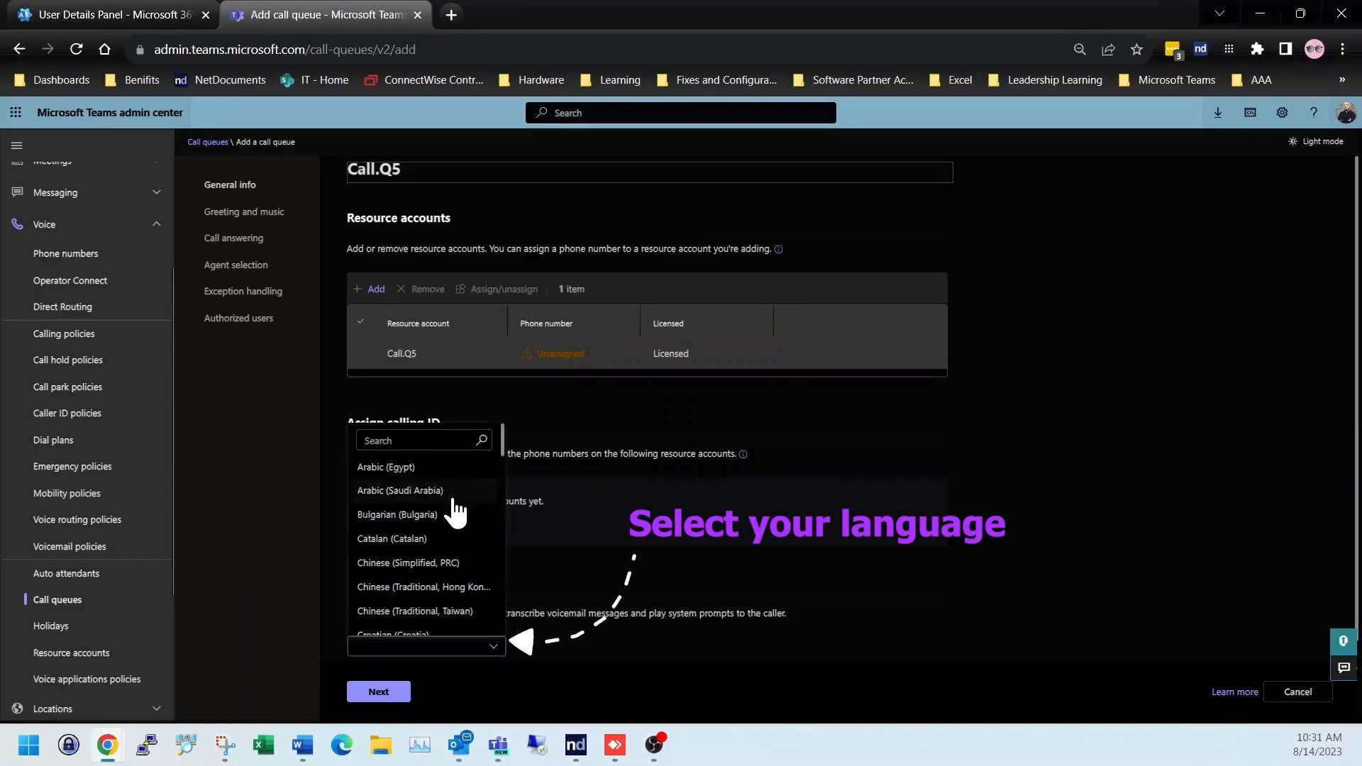
pyautogui.write('n')
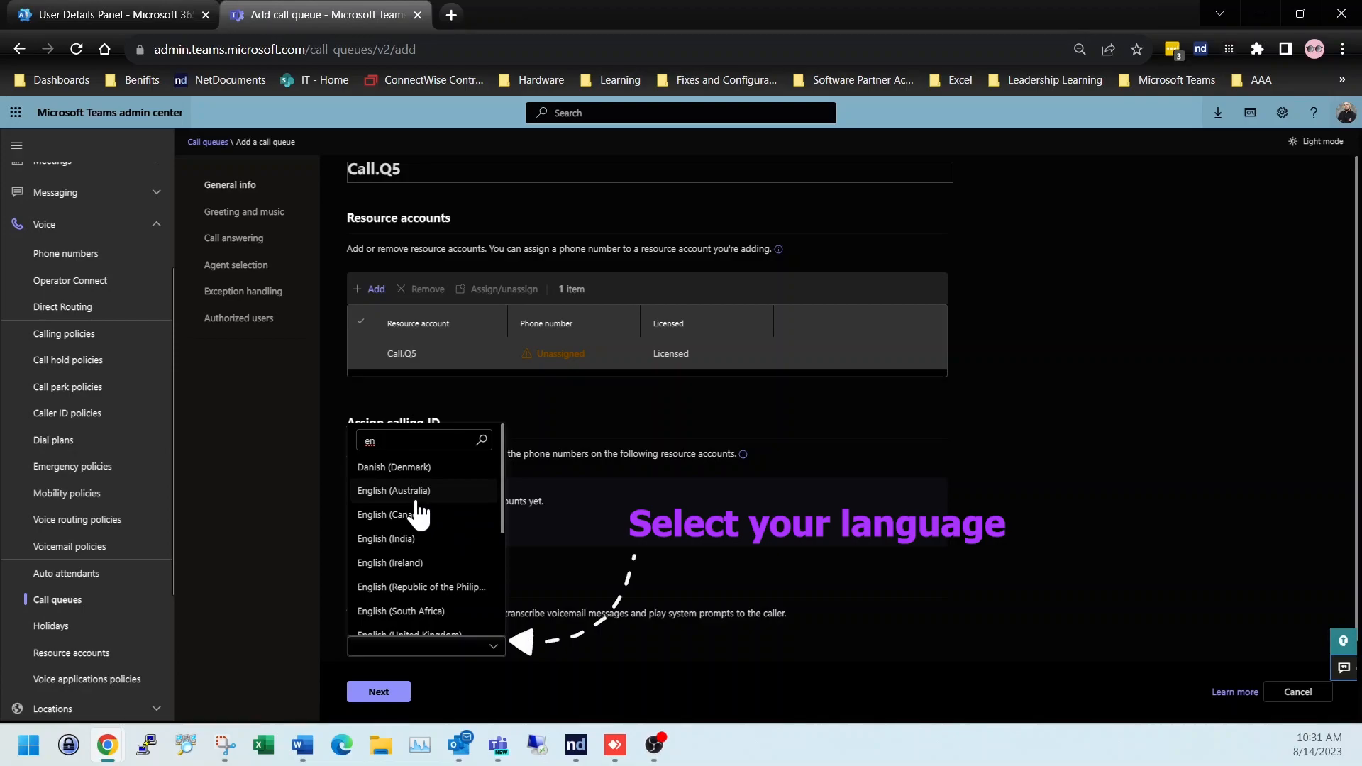
pyautogui.scroll(-2, 450, 610)
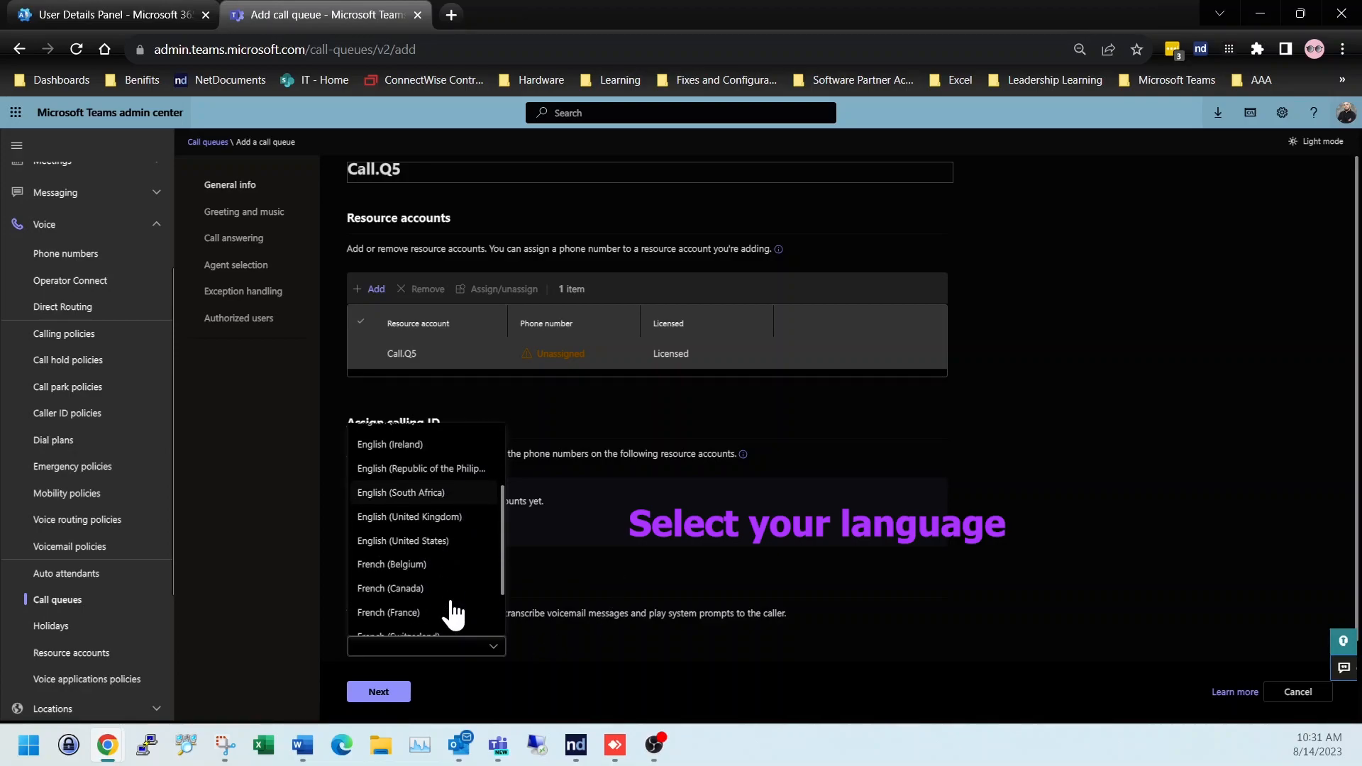
pyautogui.click(449, 543)
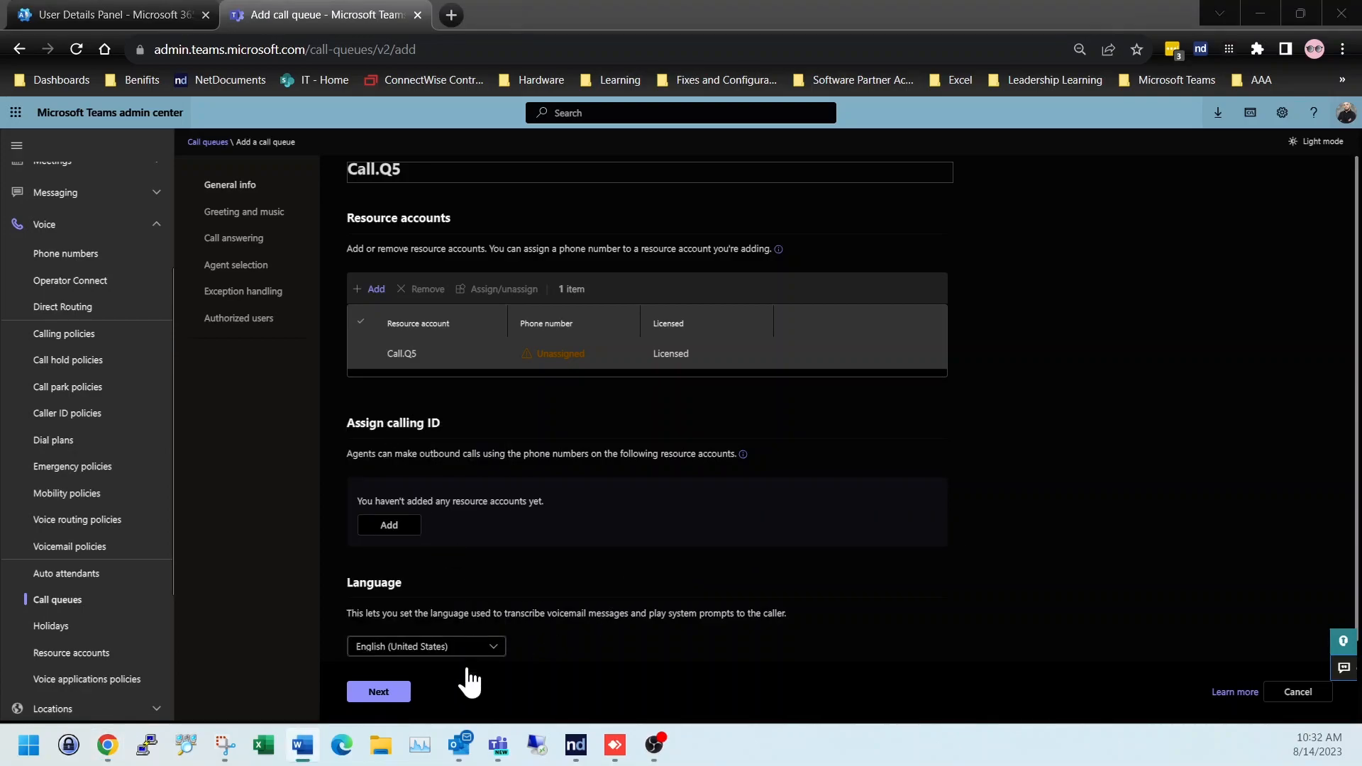
pyautogui.click(376, 691)
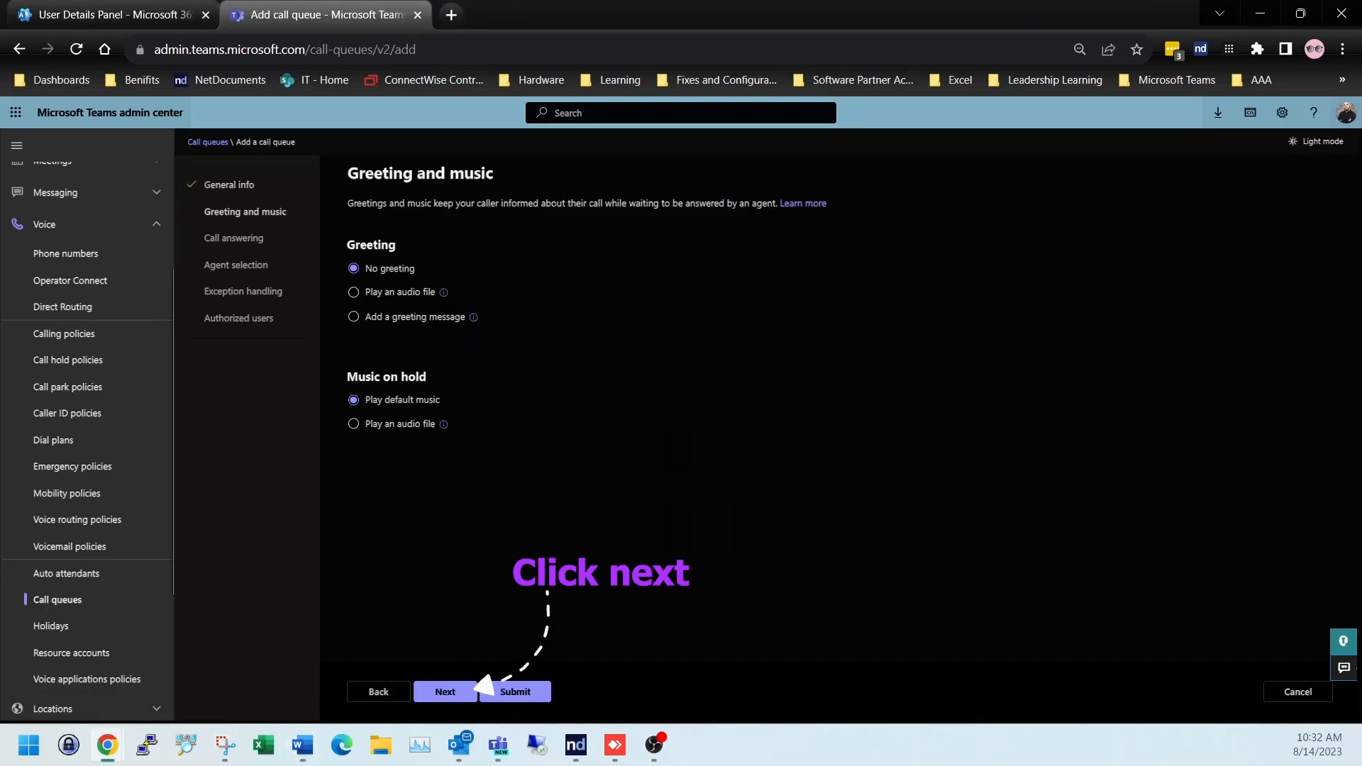
# On the call answering step, choose to have users and groups answer calls.
pyautogui.click(447, 691)
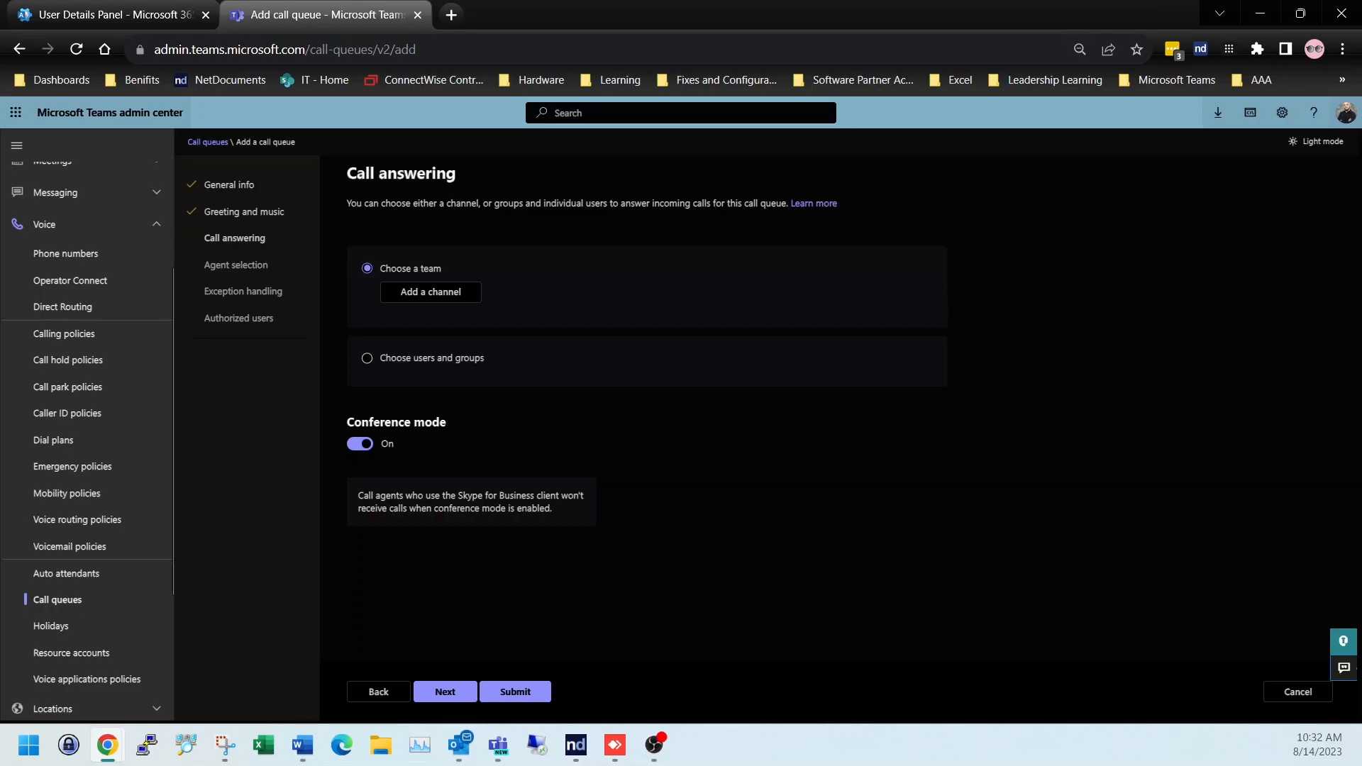
pyautogui.click(365, 357)
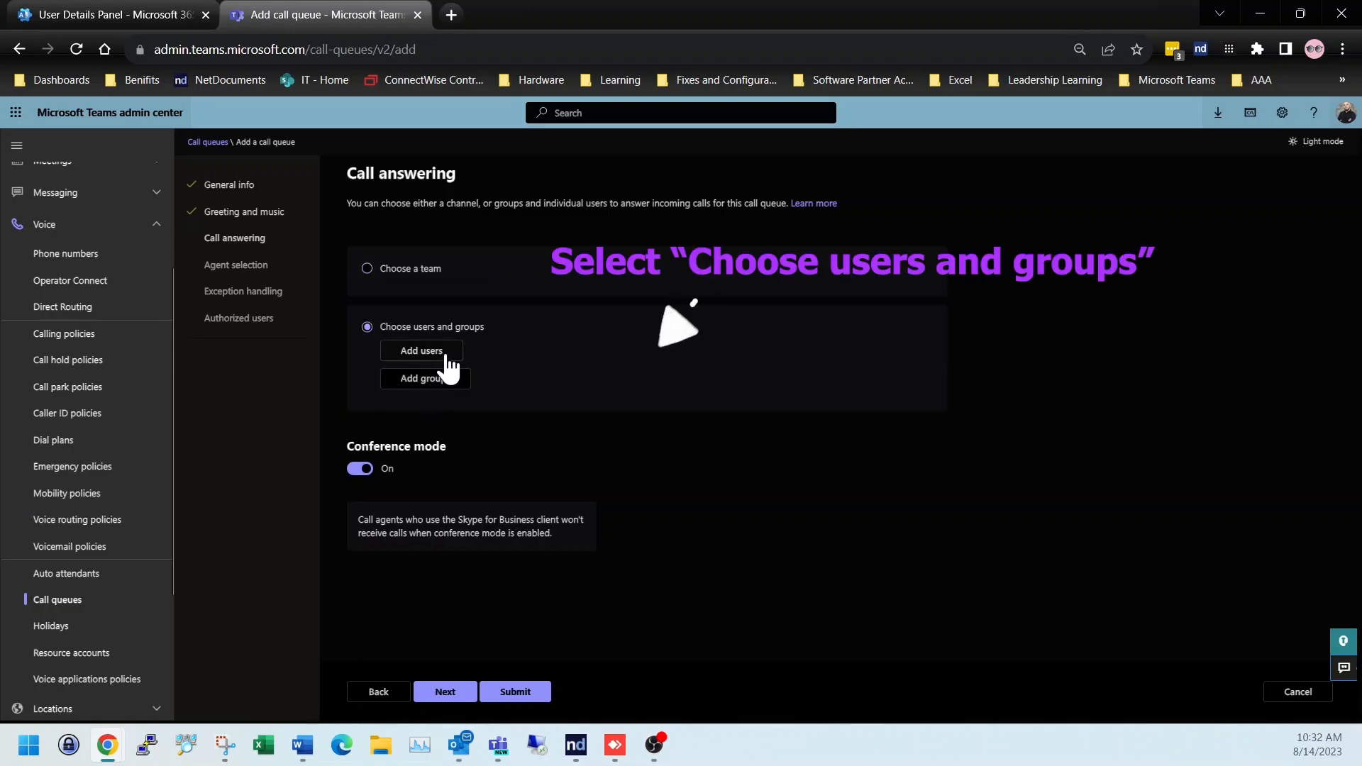
pyautogui.click(421, 350)
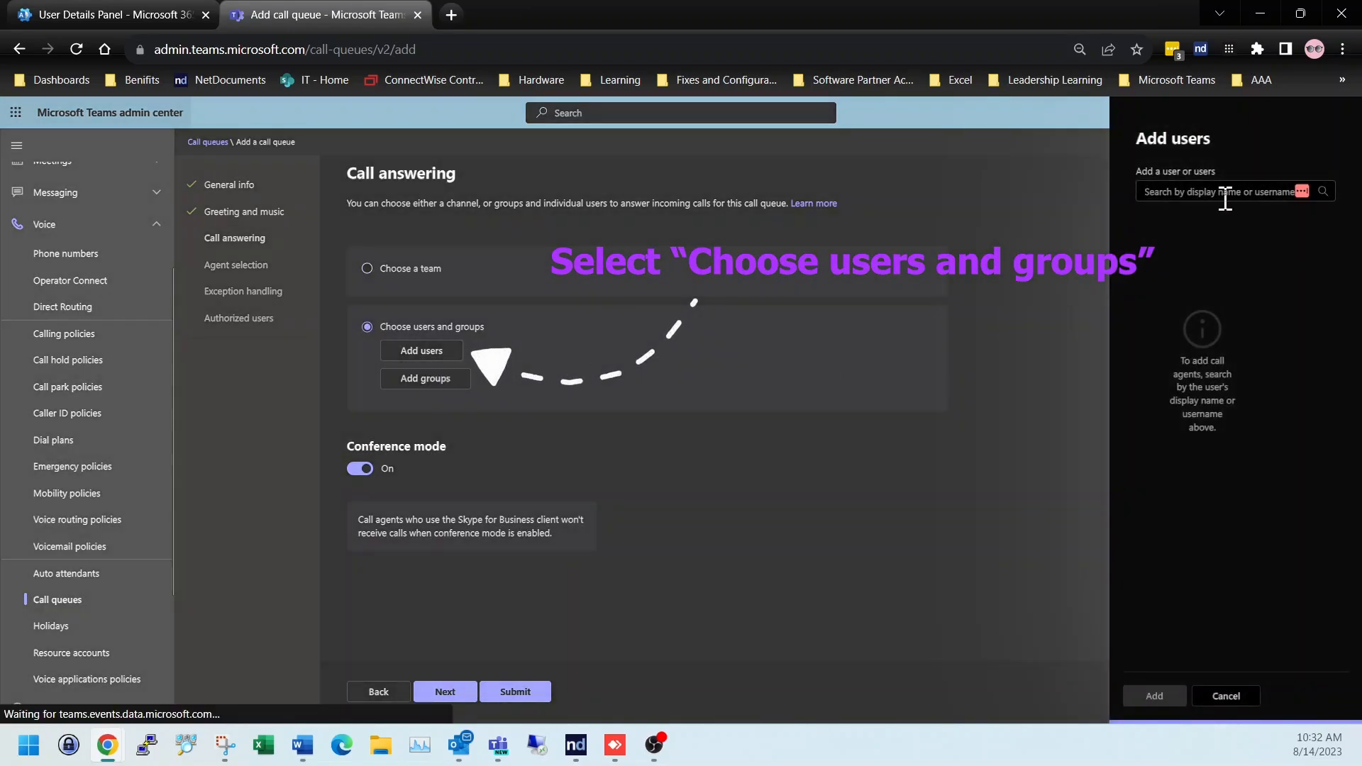
# Search for the agent user by name, add them as the call agent, and continue.
pyautogui.click(1225, 191)
pyautogui.write('debora')
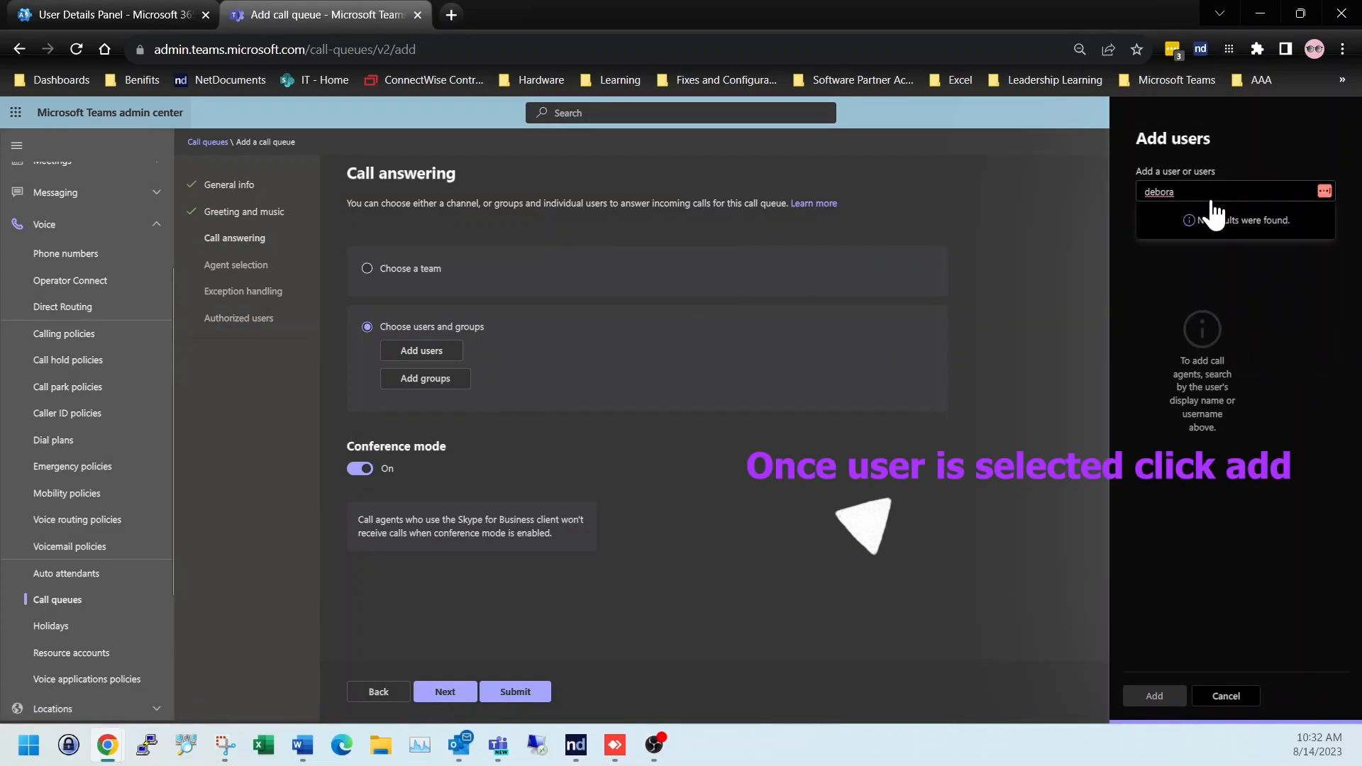
pyautogui.press('BackSpace')
pyautogui.press('BackSpace')
pyautogui.press('BackSpace')
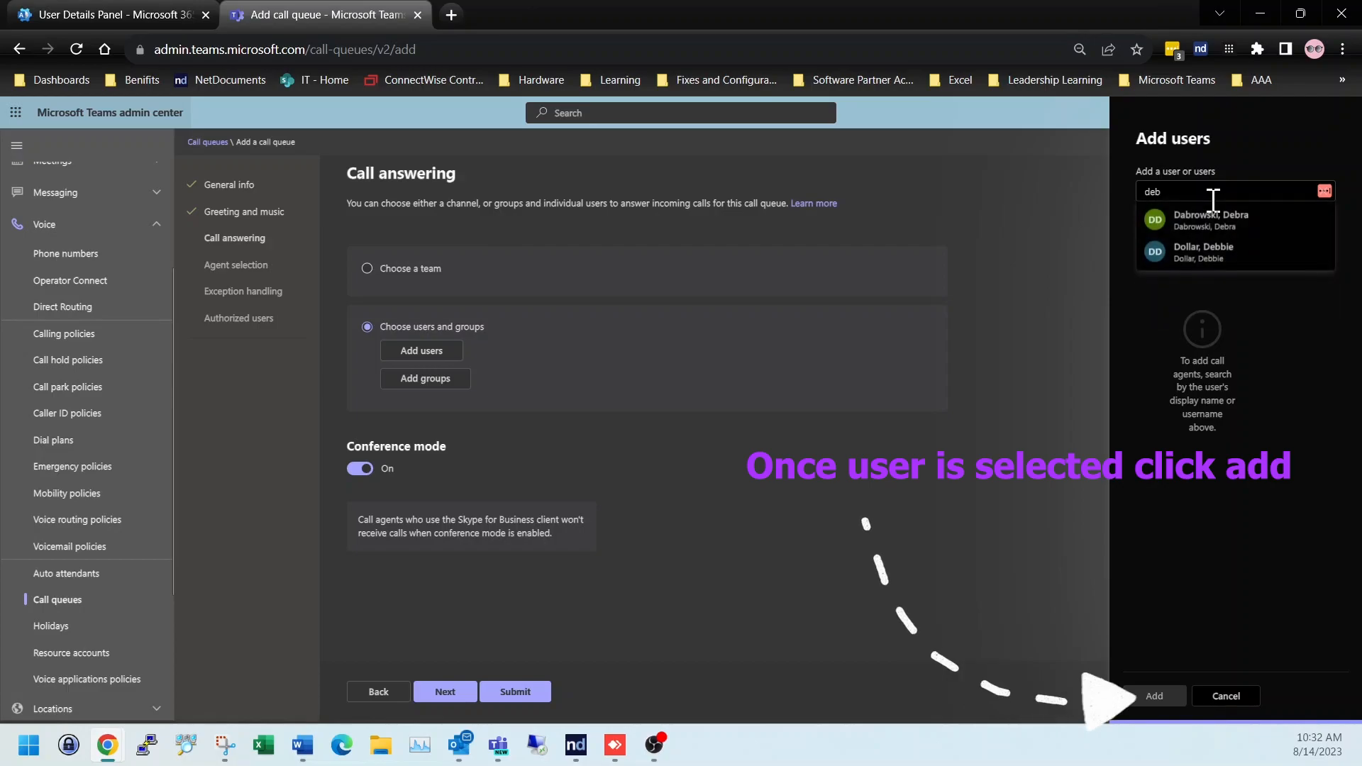
pyautogui.click(1277, 217)
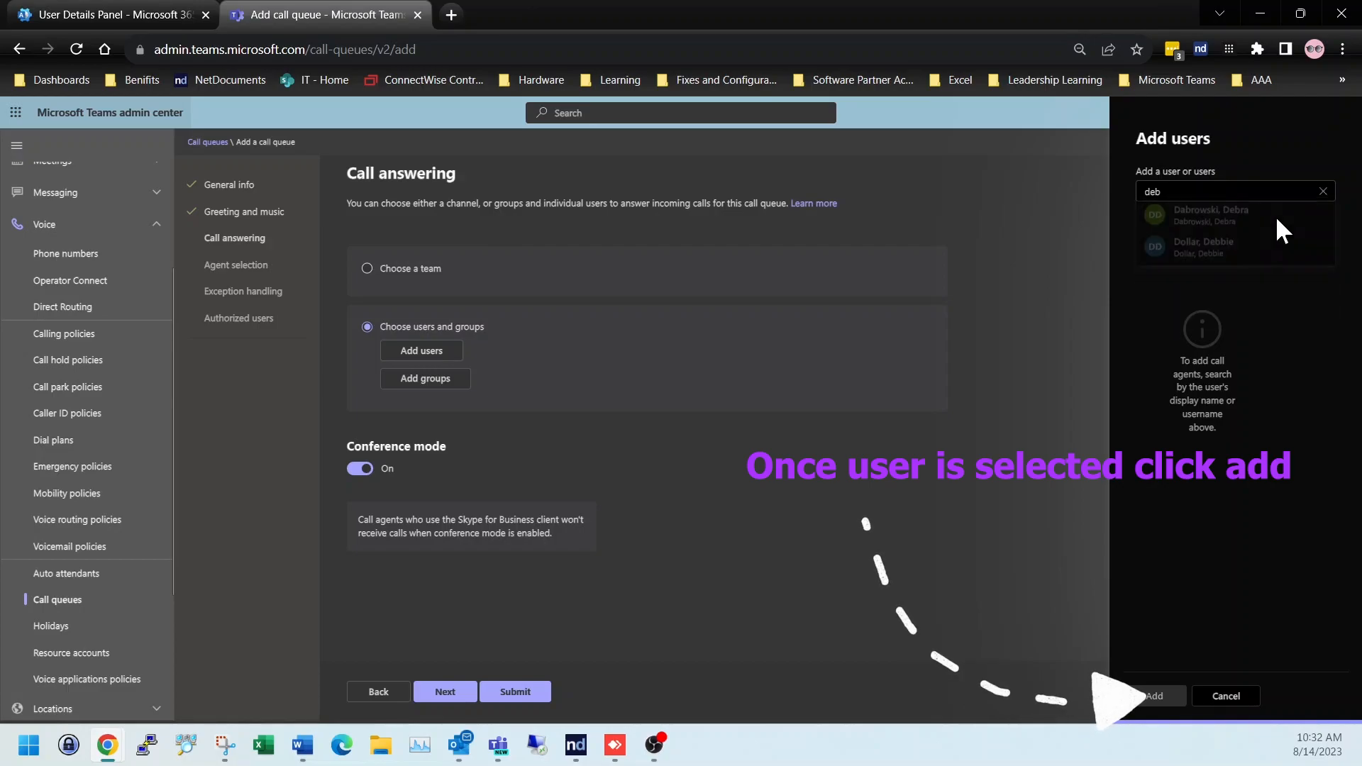
pyautogui.click(1154, 696)
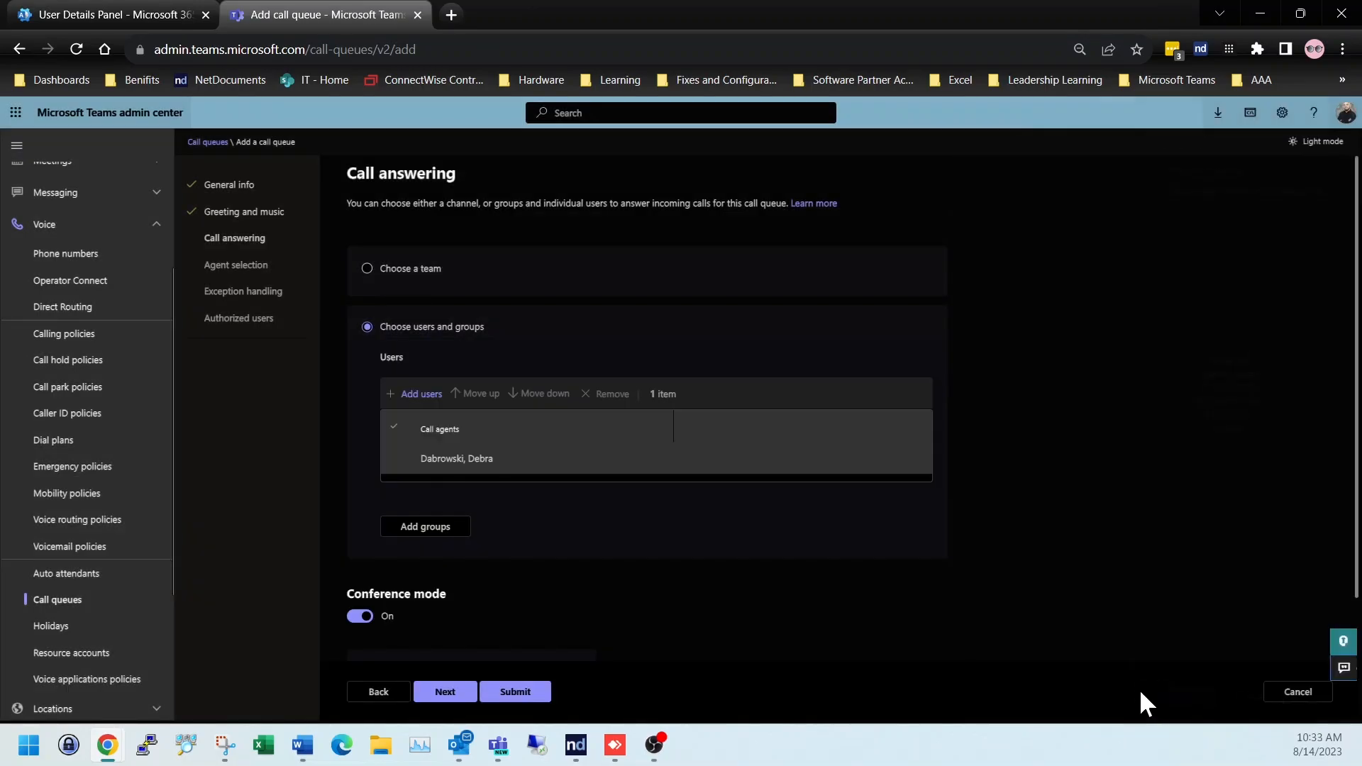
pyautogui.click(445, 692)
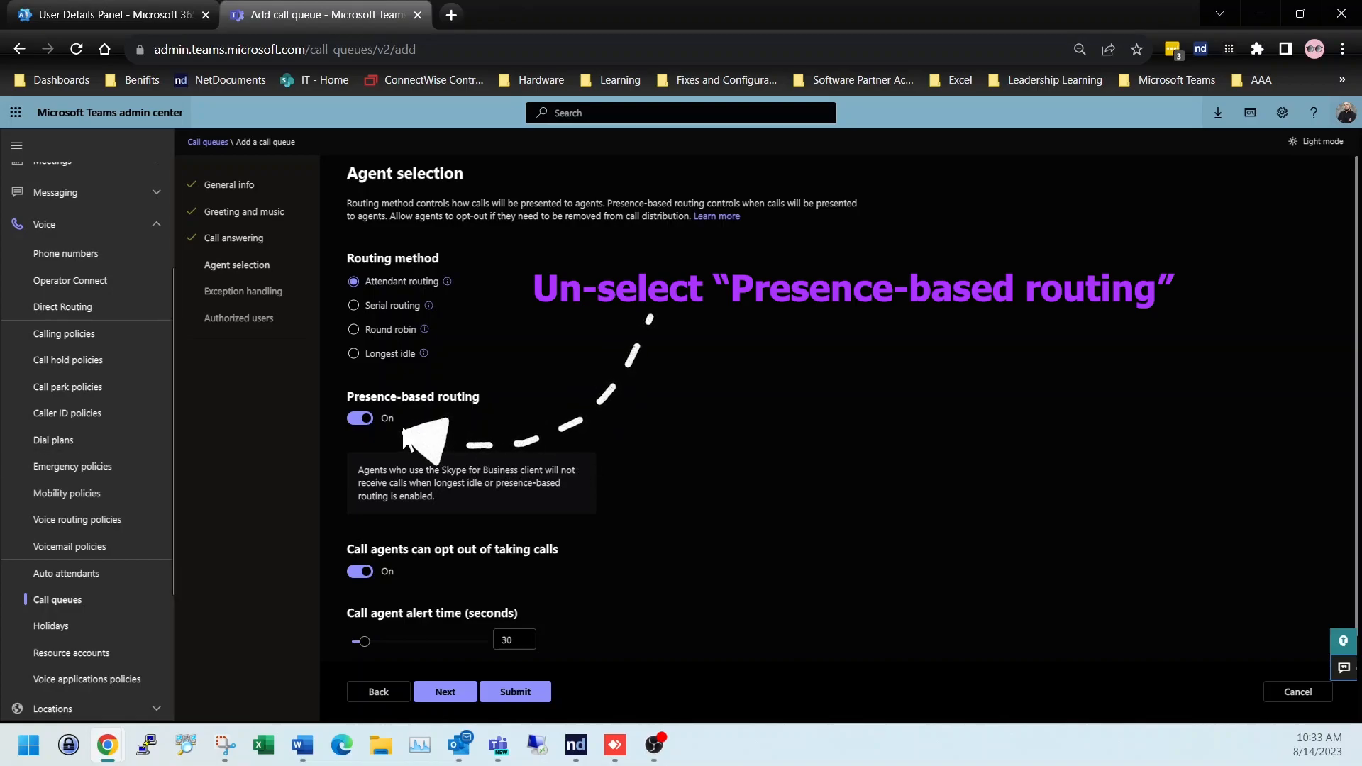
# Turn presence-based routing off and set call agent alert time to 15 seconds.
pyautogui.click(366, 413)
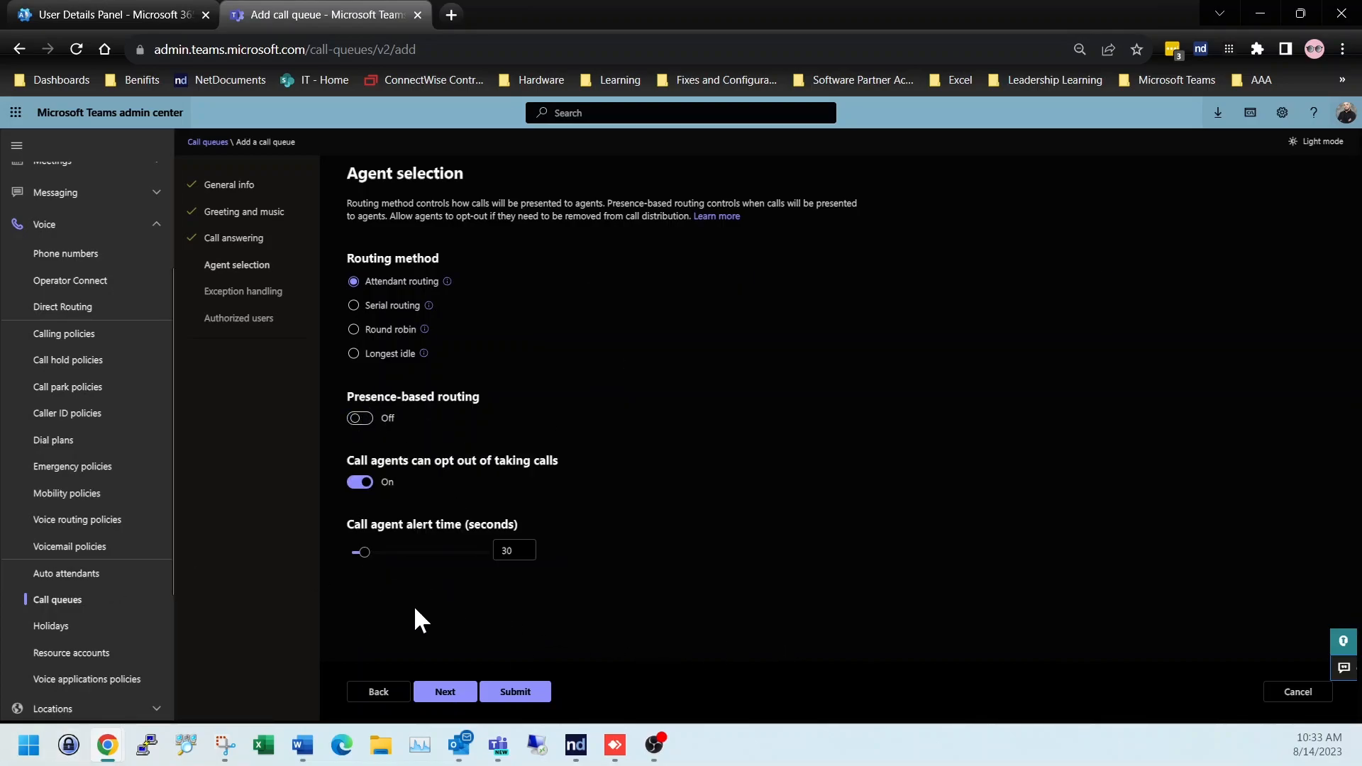
pyautogui.moveTo(362, 553); pyautogui.dragTo(357, 552)
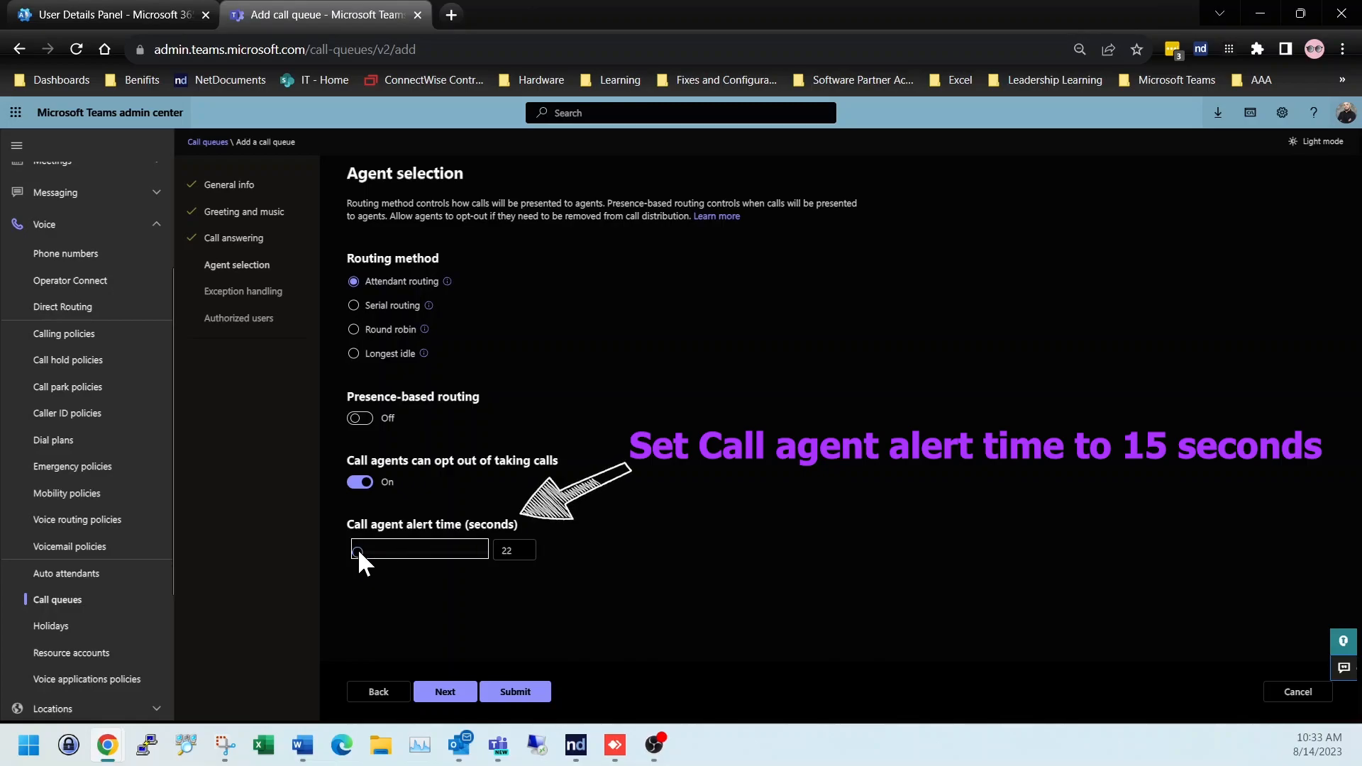
pyautogui.doubleClick(506, 551)
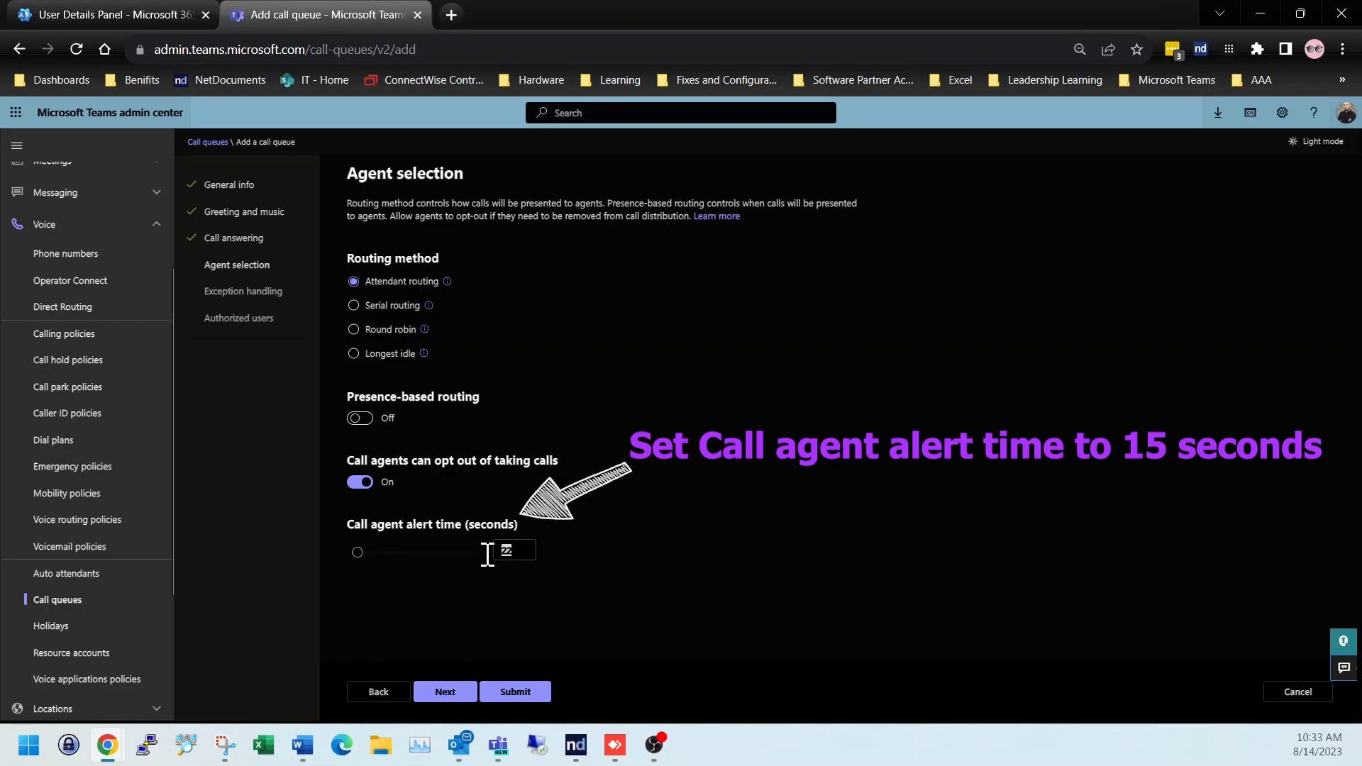
pyautogui.write('15')
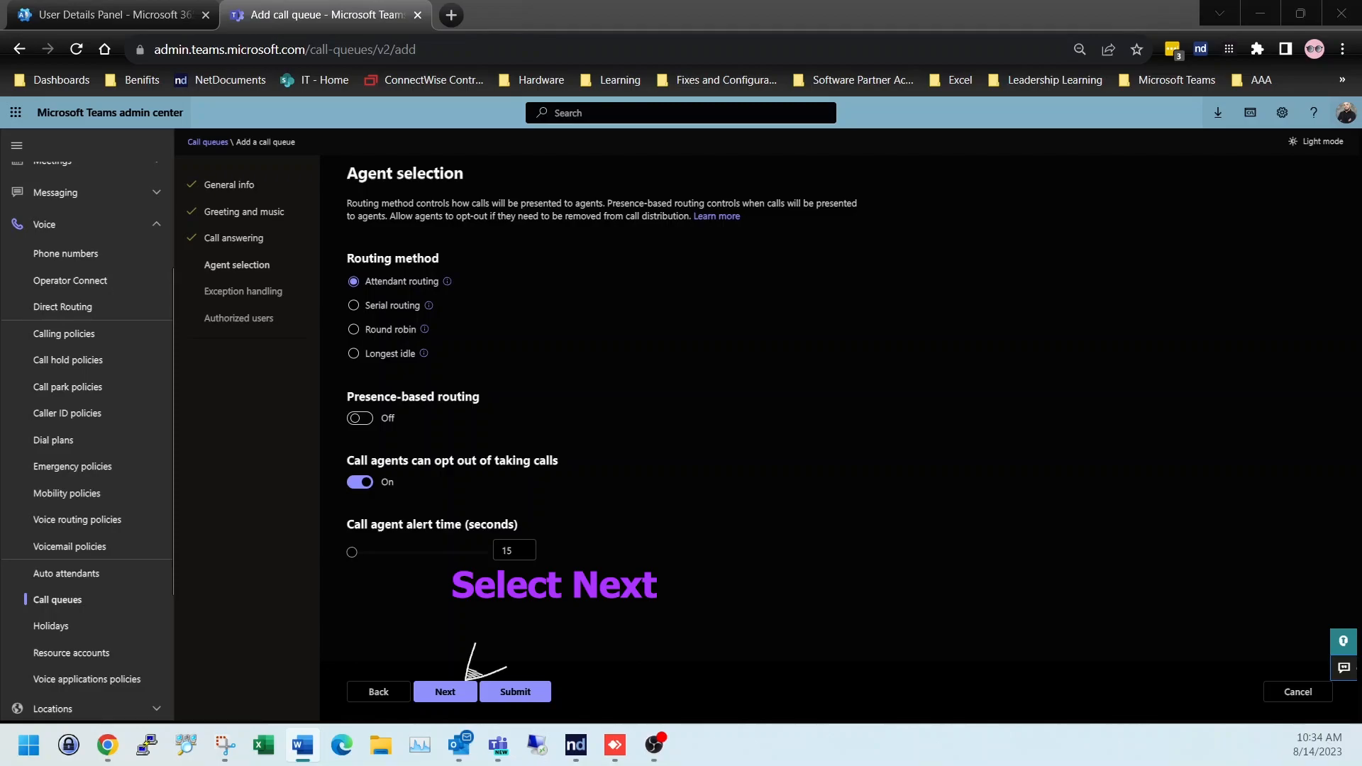
# On exception handling, set maximum calls in the queue to 1.
pyautogui.click(447, 692)
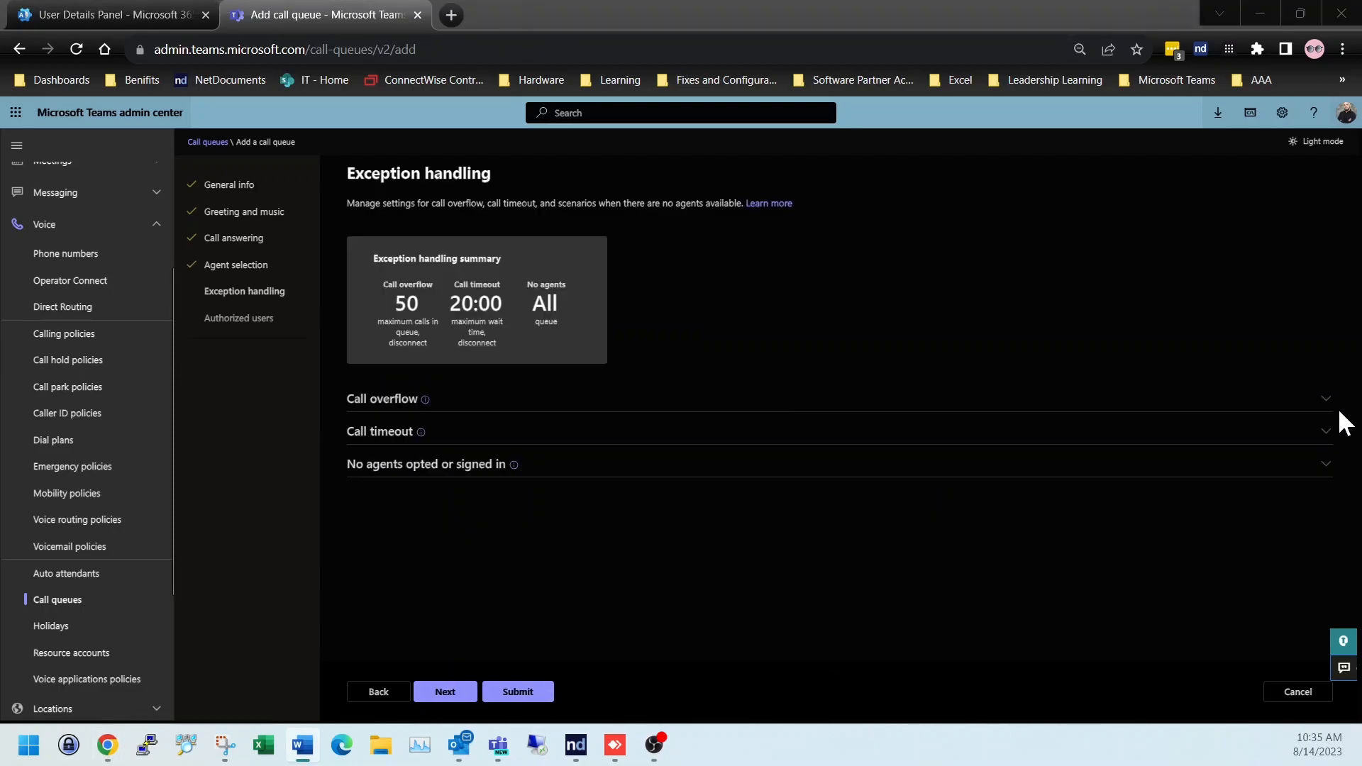
pyautogui.moveTo(368, 491); pyautogui.dragTo(344, 489)
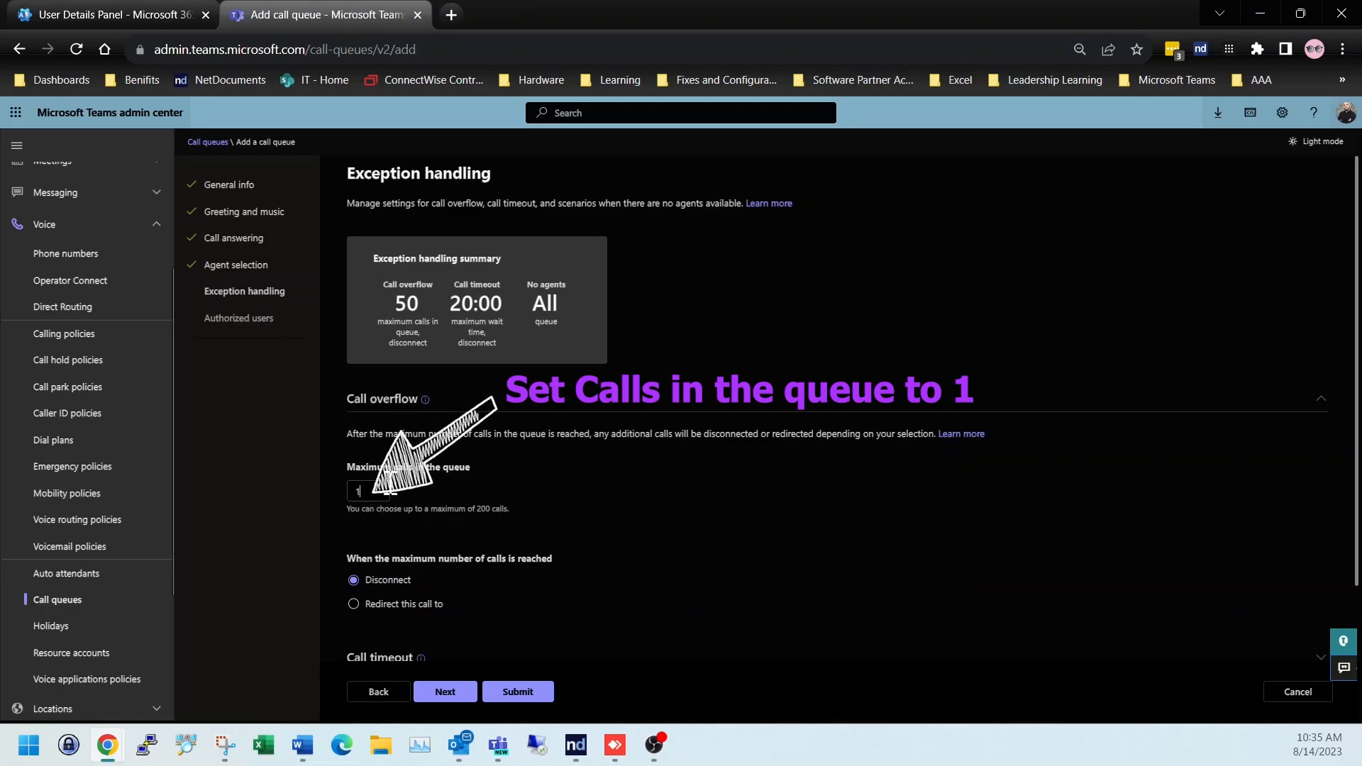
pyautogui.click(1318, 399)
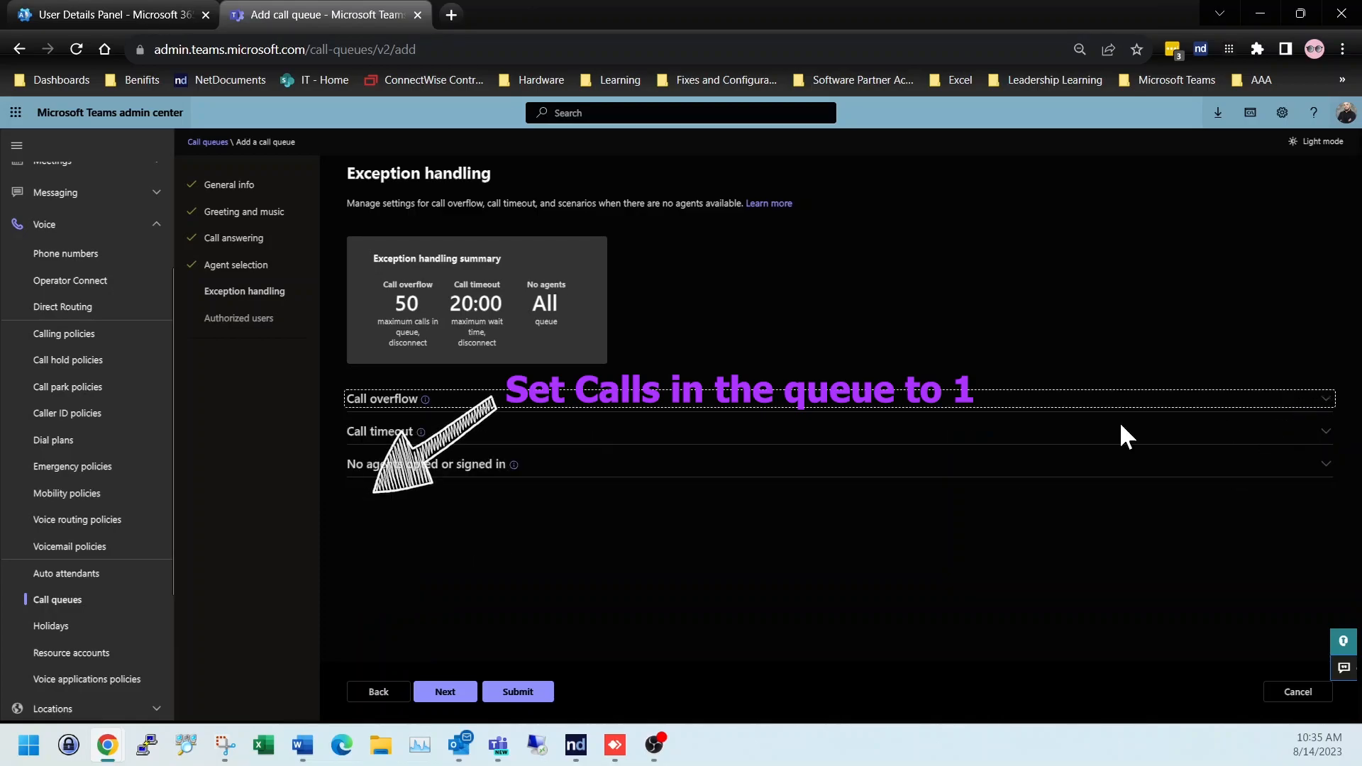
# Set the call timeout wait to 0 minutes 15 seconds, applied only to new incoming calls.
pyautogui.click(539, 434)
pyautogui.moveTo(377, 522); pyautogui.dragTo(344, 523)
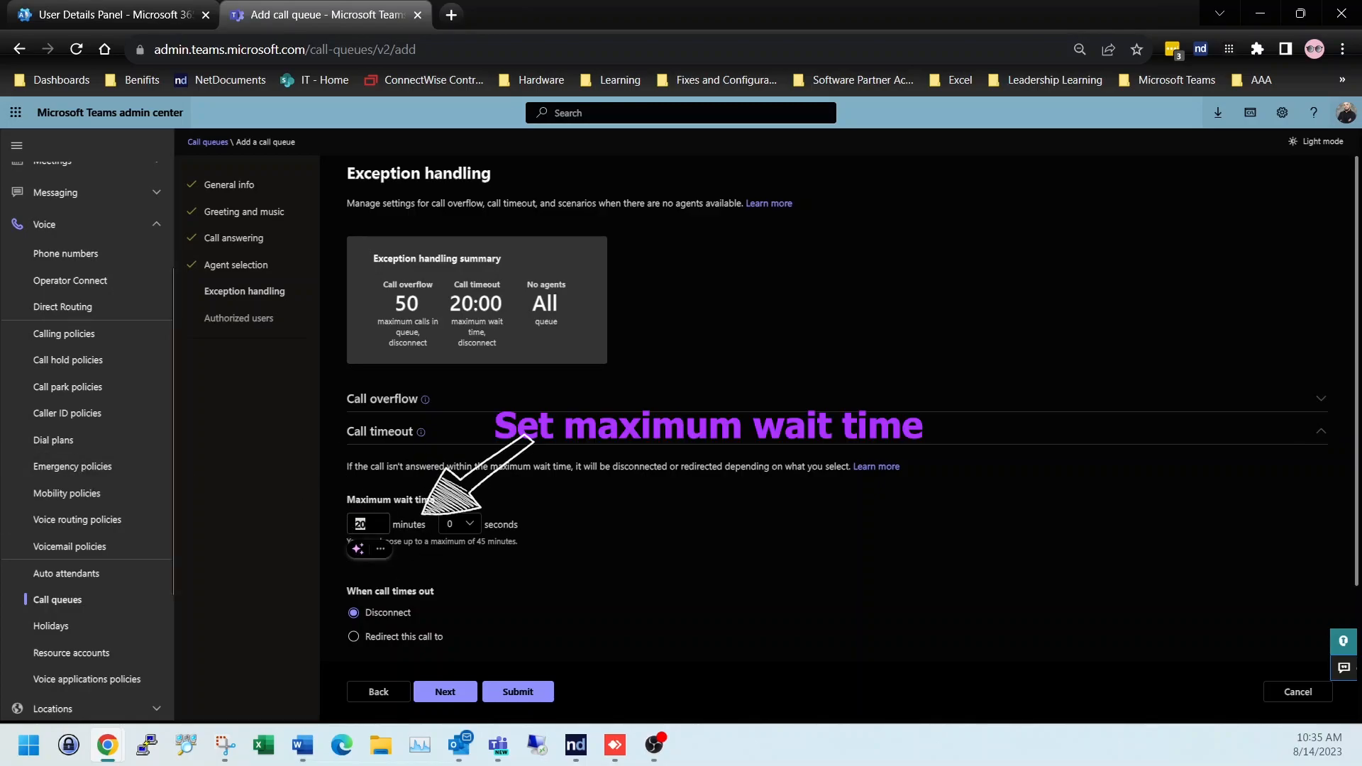
pyautogui.write('0')
pyautogui.click(459, 525)
pyautogui.click(461, 581)
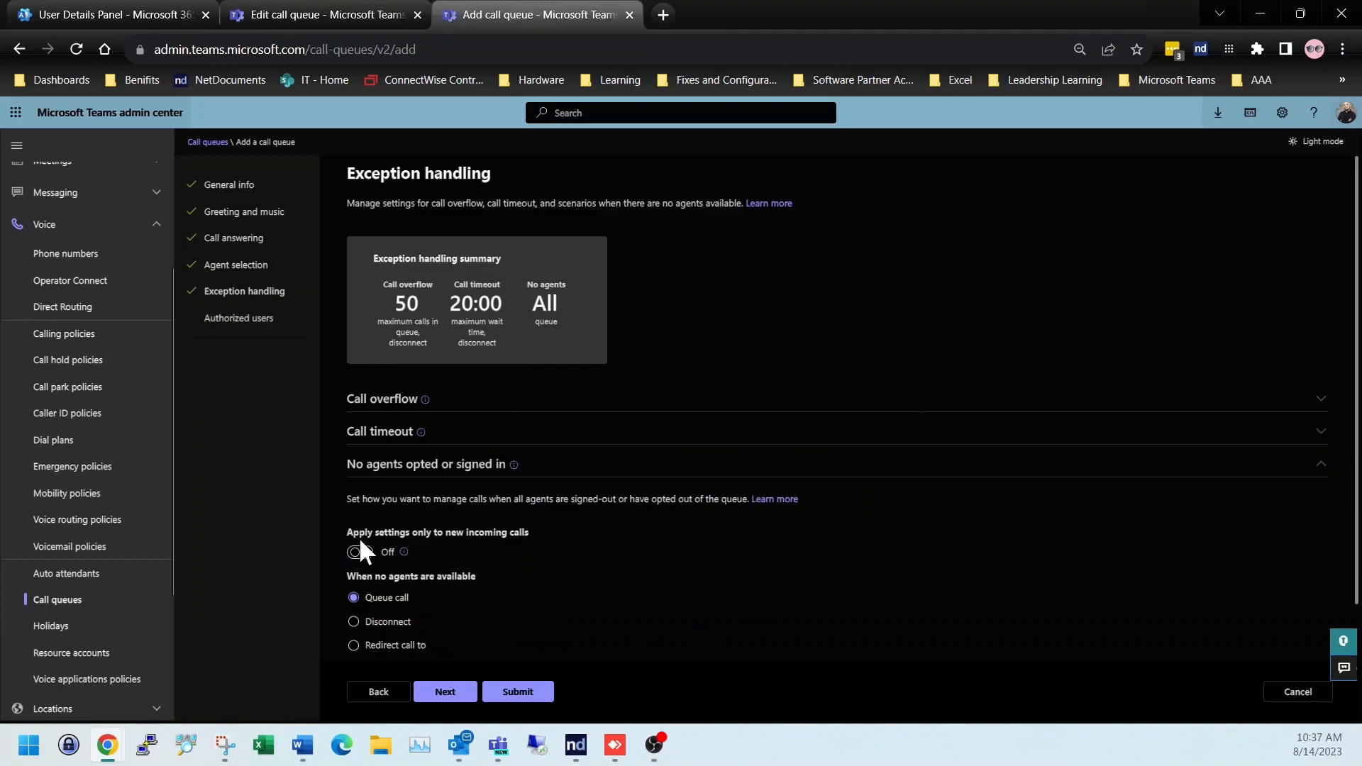
pyautogui.click(554, 548)
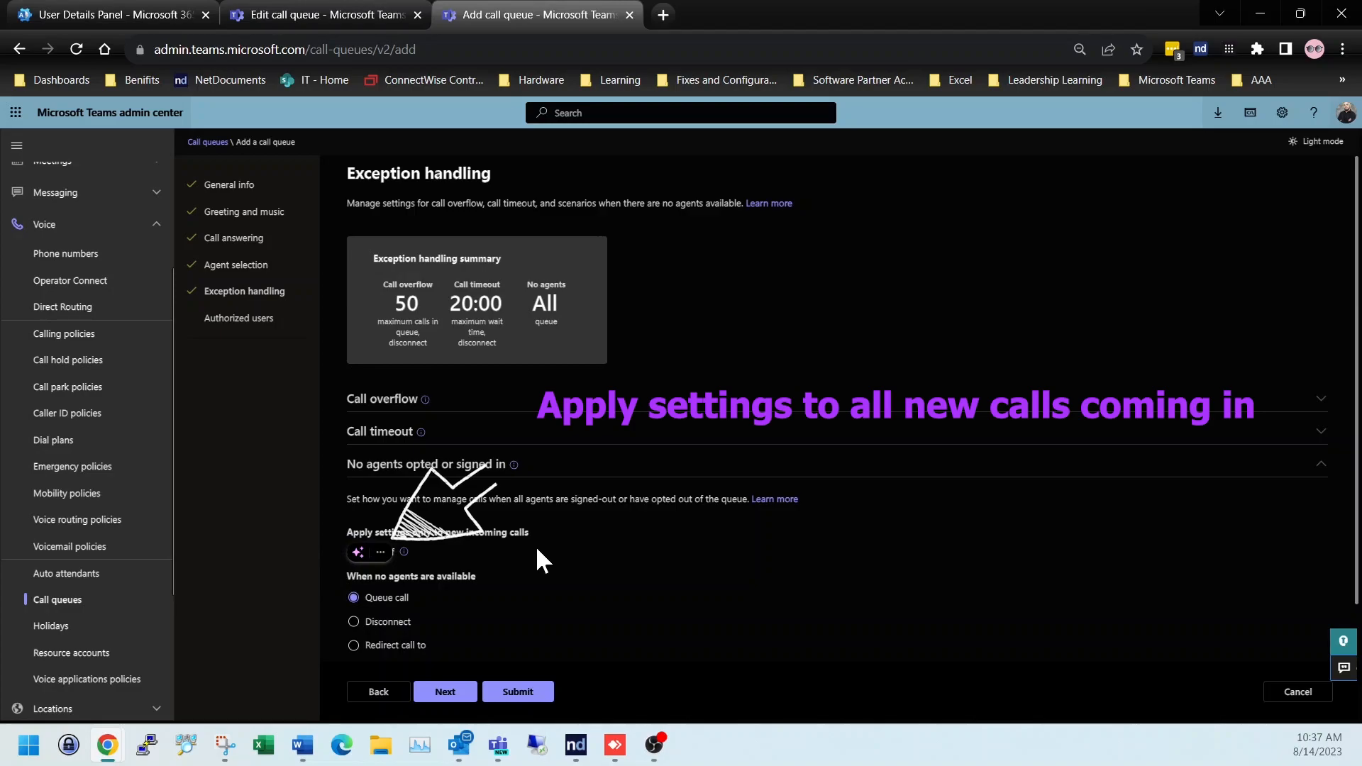
pyautogui.click(360, 552)
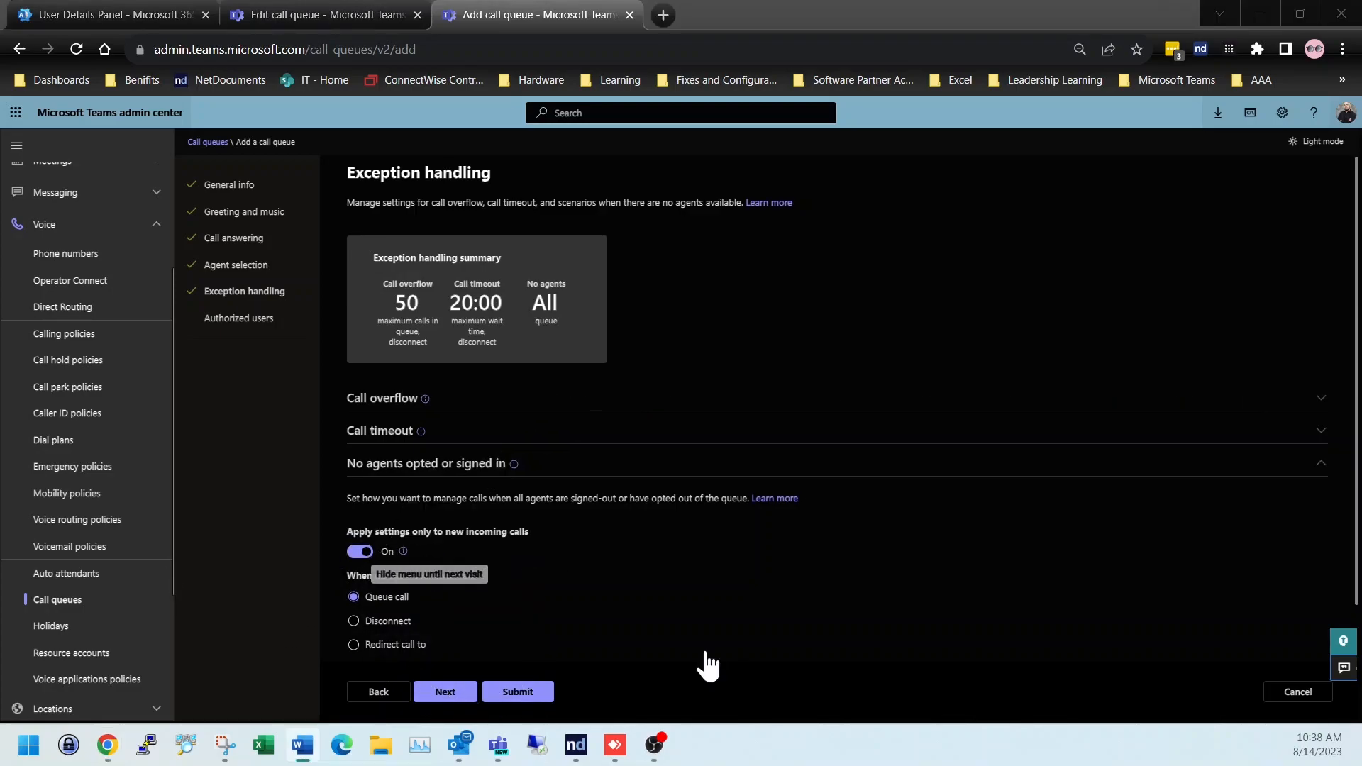
pyautogui.click(454, 696)
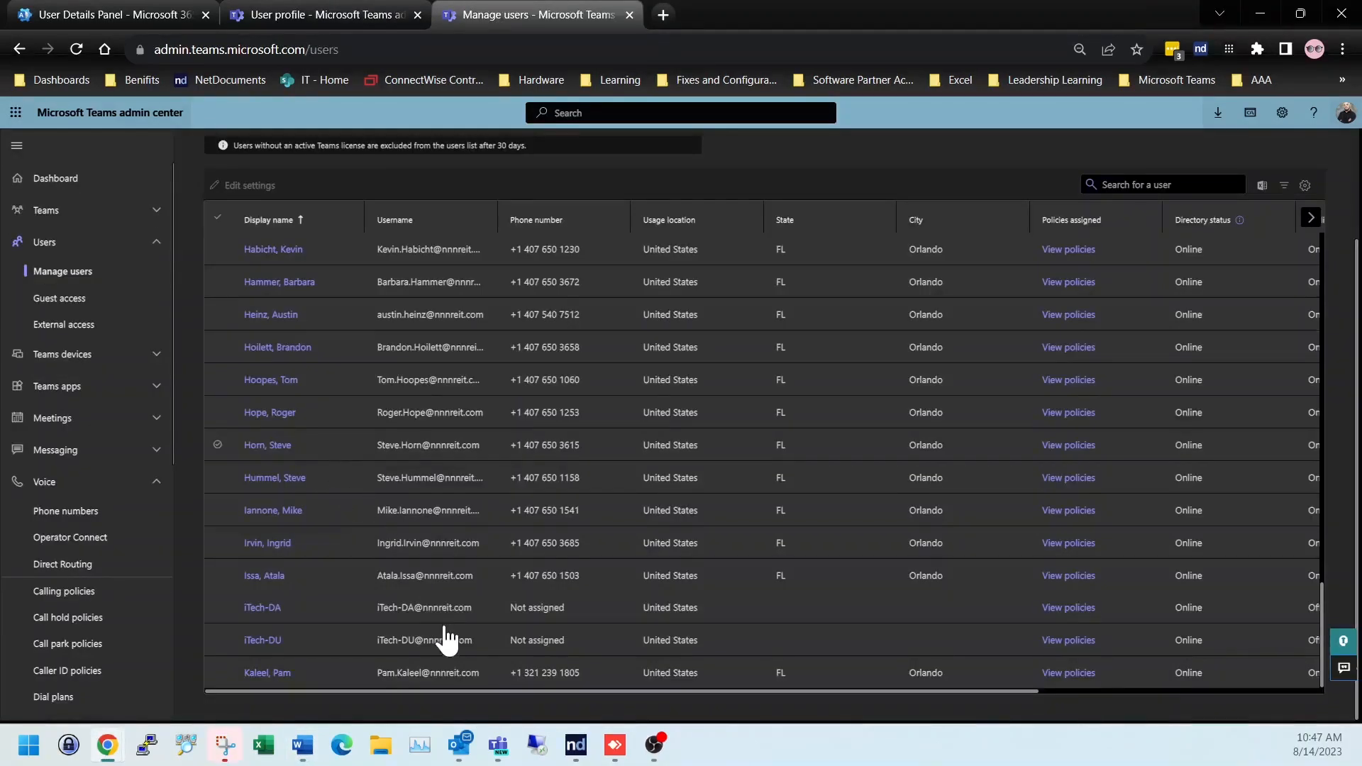
# In the user's Voice settings, keep Any destination outbound and also allow Call delegation.
pyautogui.click(282, 445)
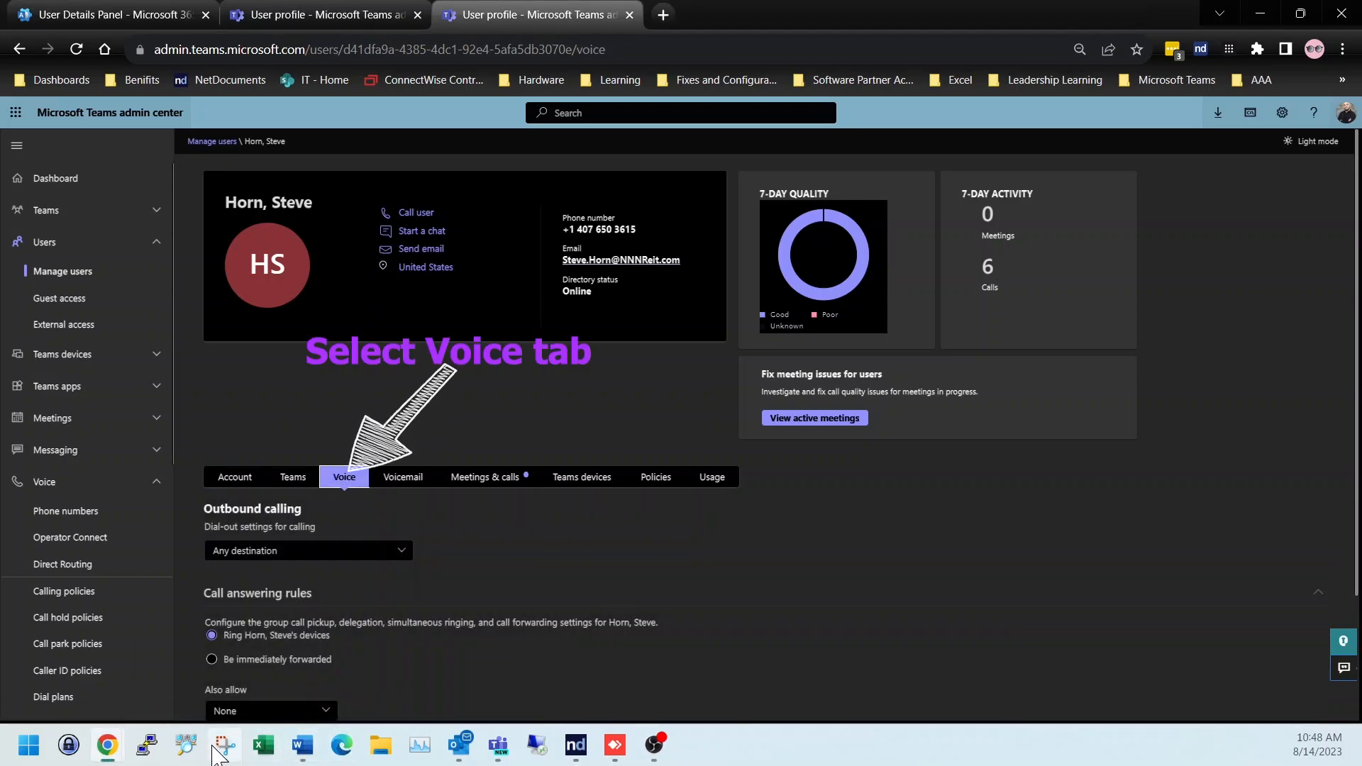
pyautogui.scroll(-3, 752, 646)
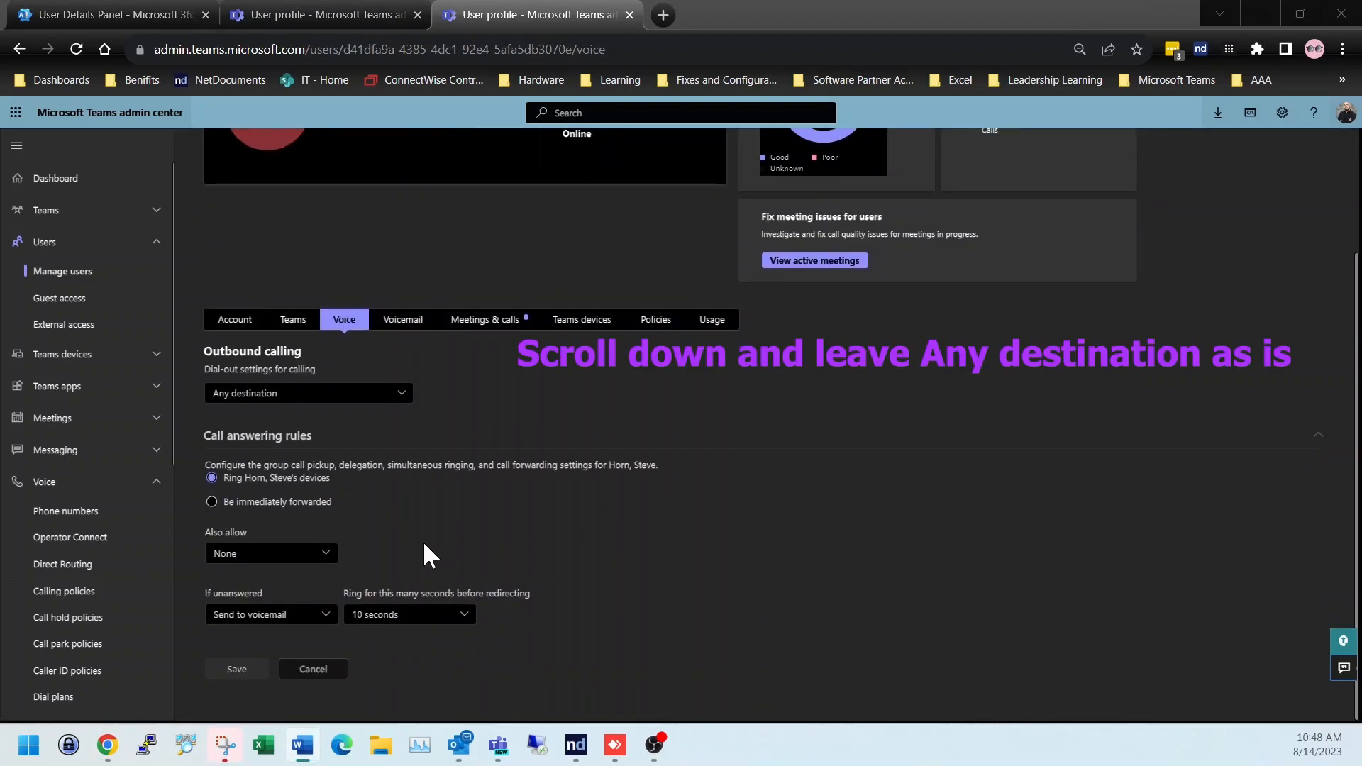
pyautogui.click(404, 397)
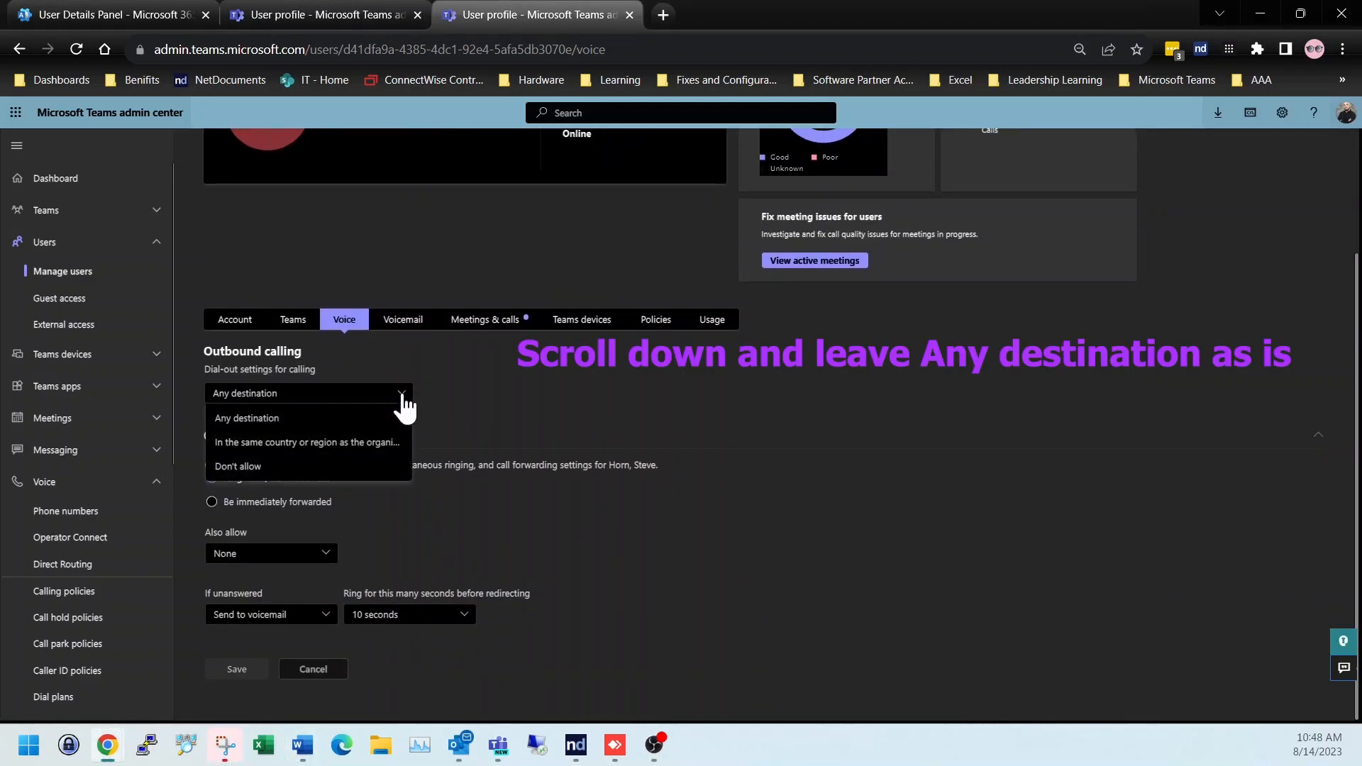
pyautogui.click(404, 397)
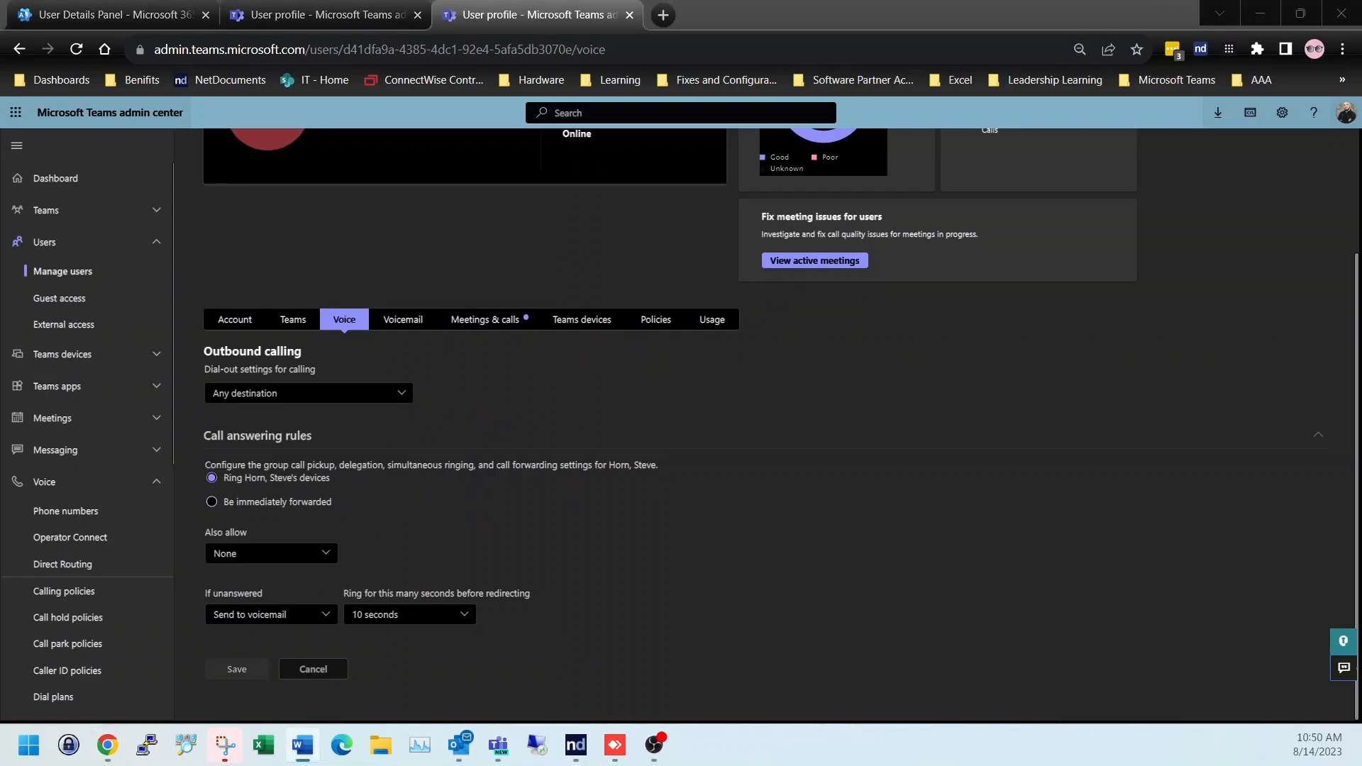
pyautogui.click(316, 555)
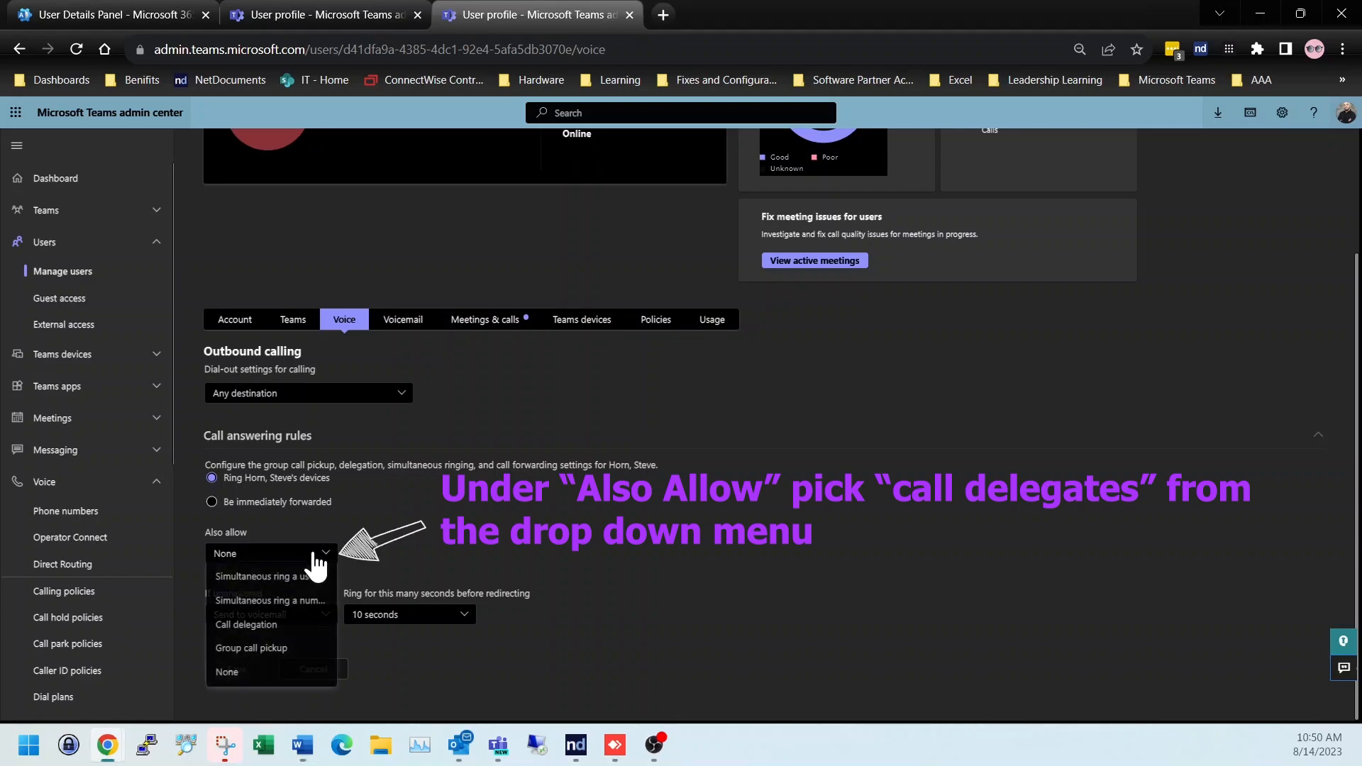
pyautogui.click(287, 627)
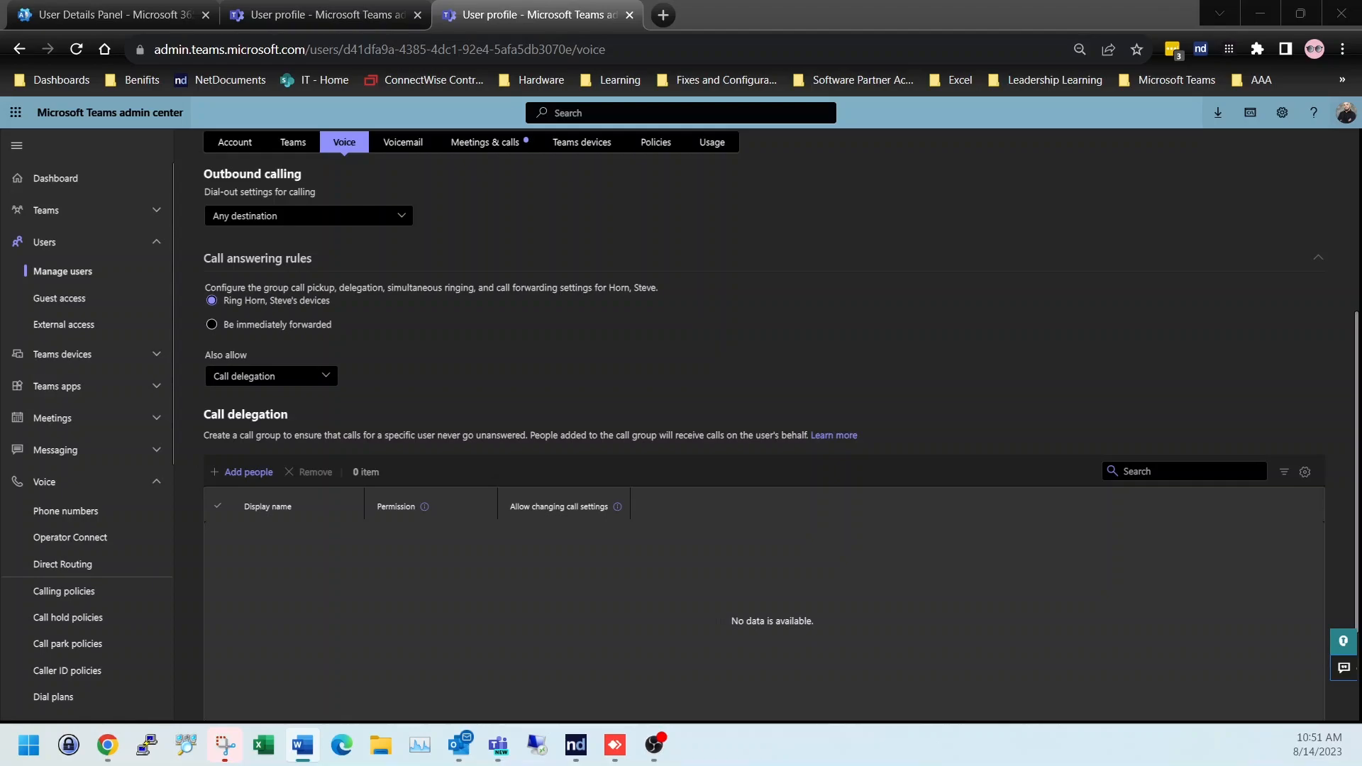
# Add the call agent to the call delegation group via name search and apply it.
pyautogui.scroll(-1, 906, 614)
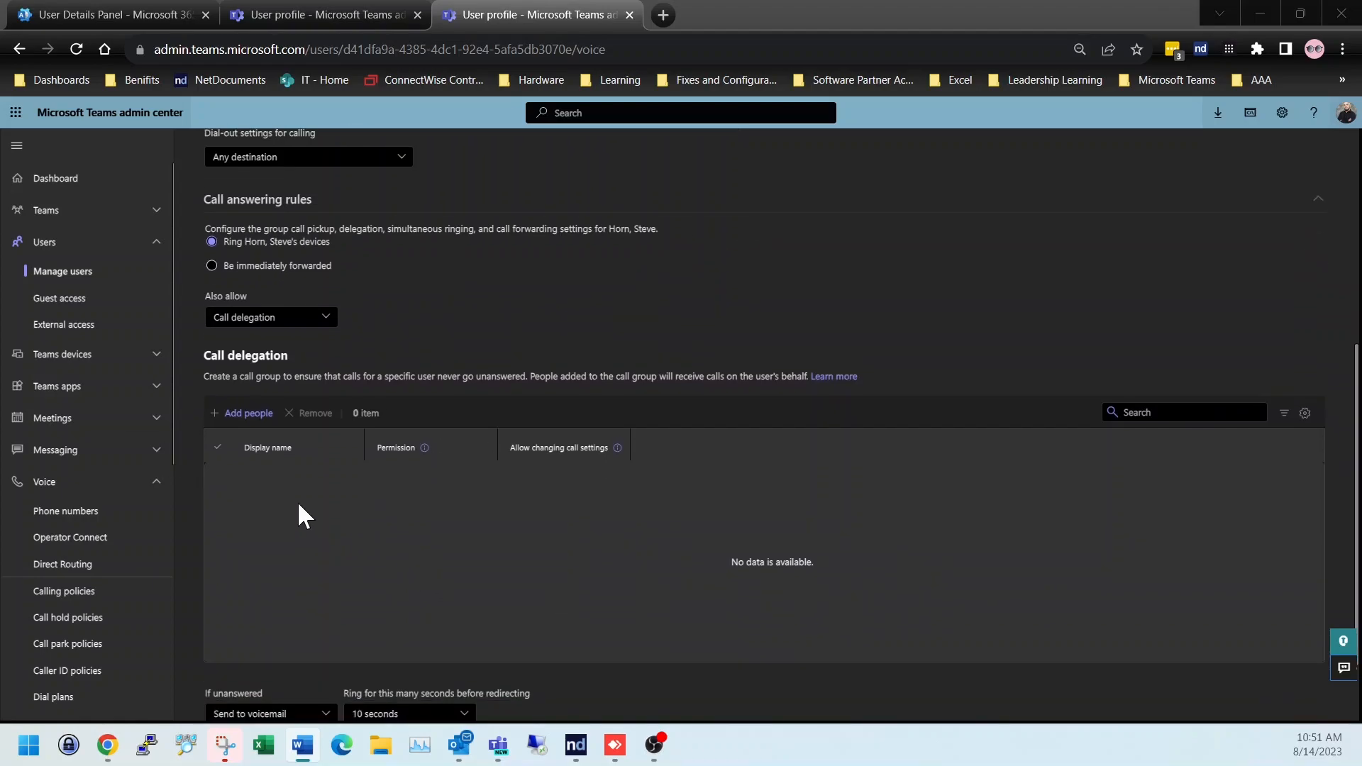
pyautogui.click(254, 408)
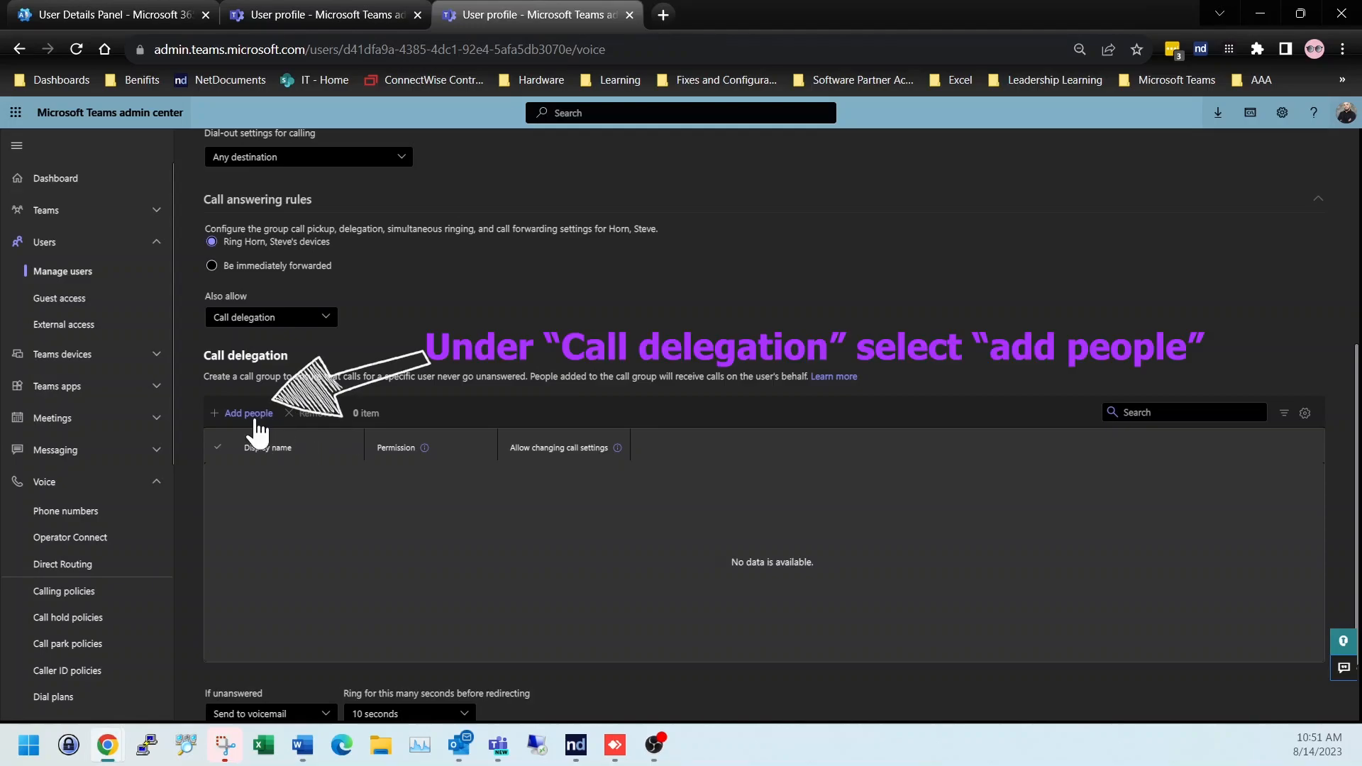
pyautogui.click(254, 417)
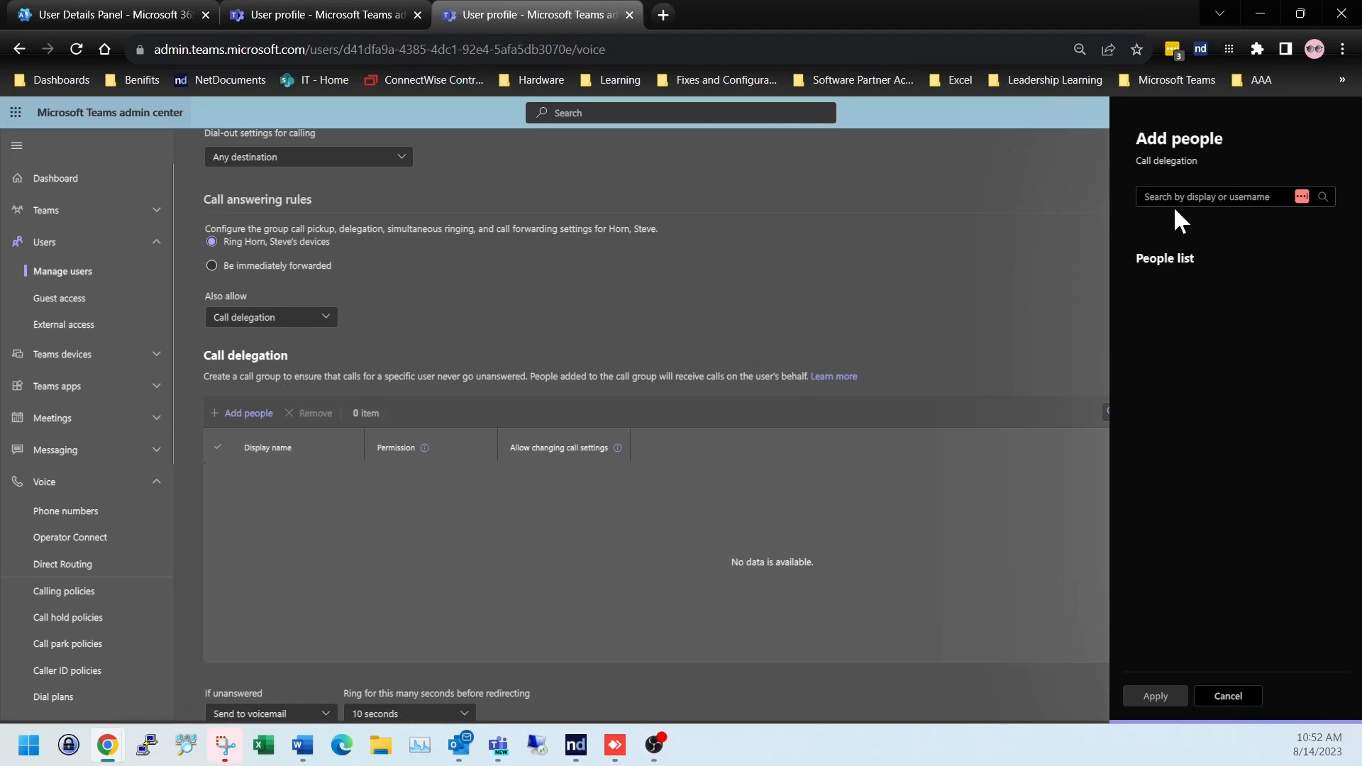
pyautogui.click(1192, 198)
pyautogui.write('Gab')
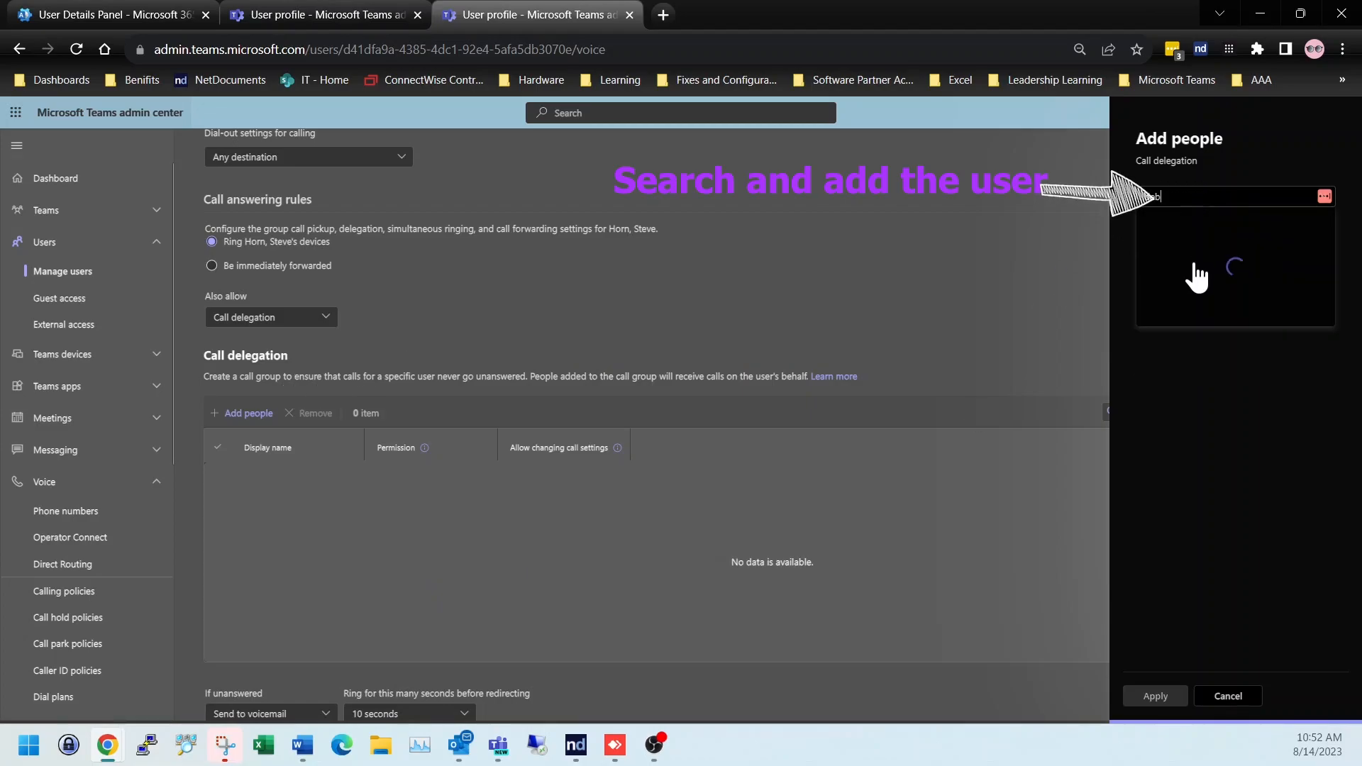
pyautogui.click(1298, 226)
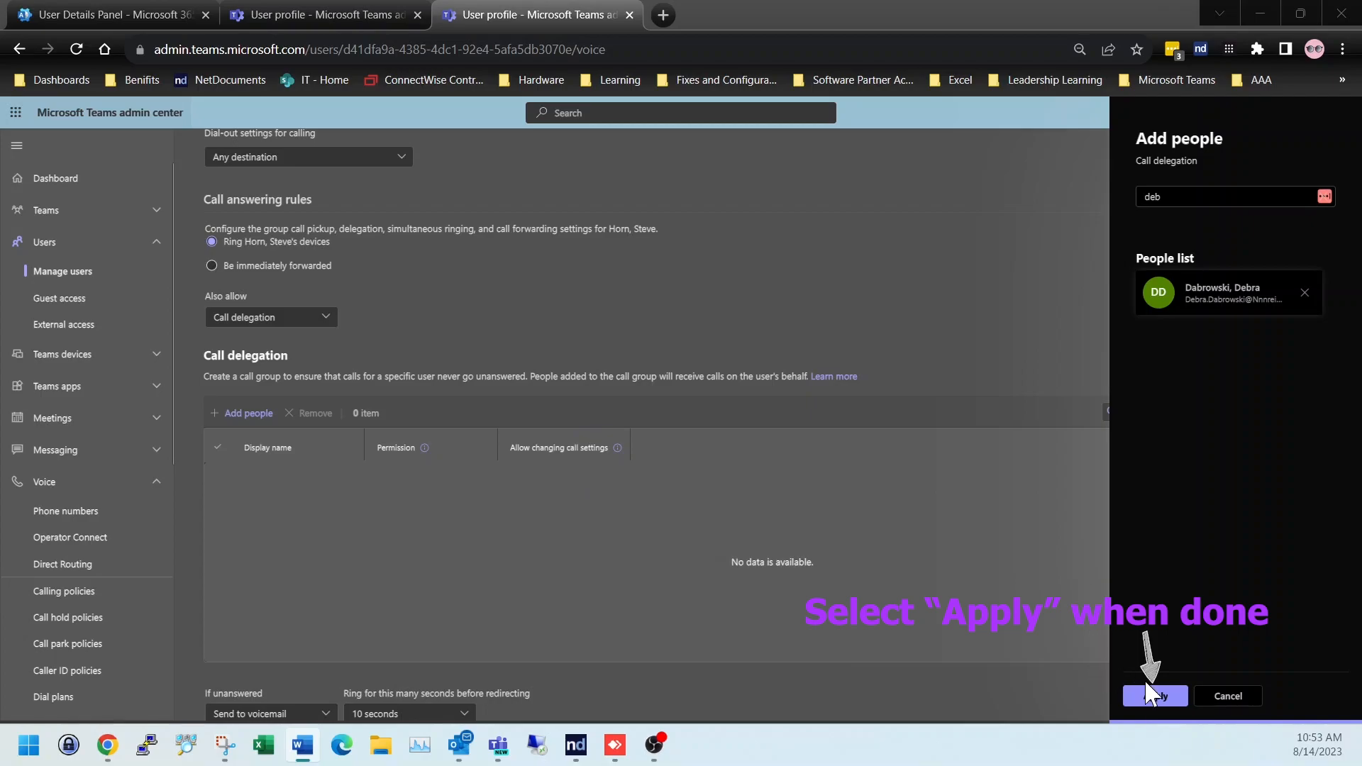
pyautogui.click(1155, 694)
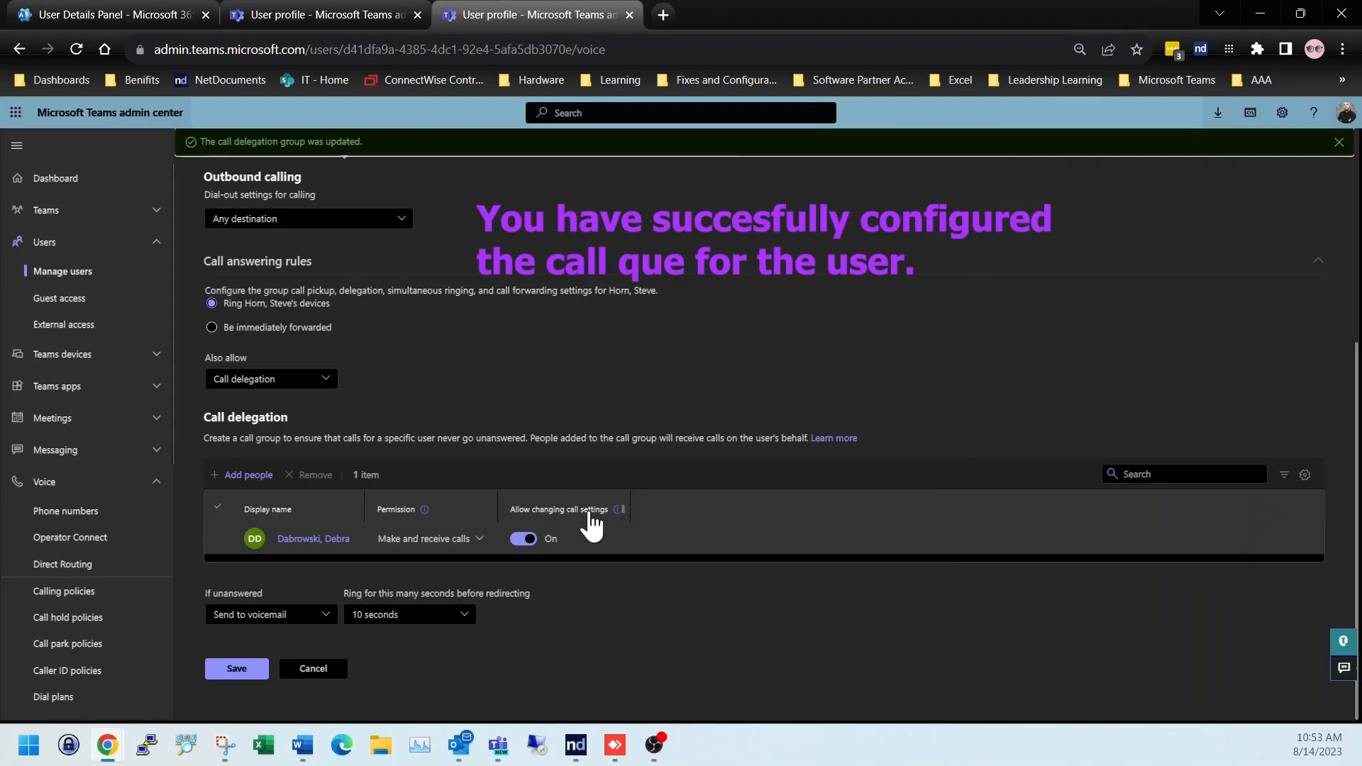
pyautogui.click(333, 622)
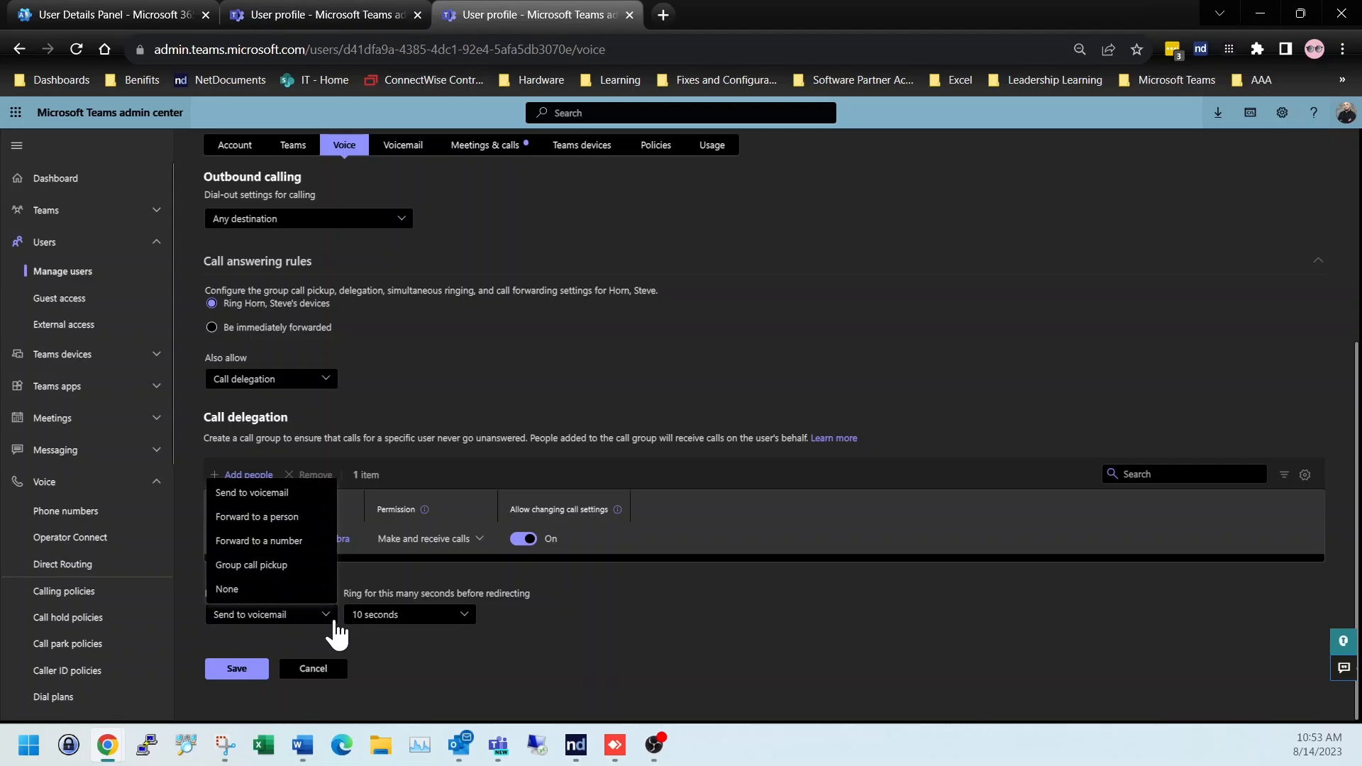
pyautogui.click(335, 624)
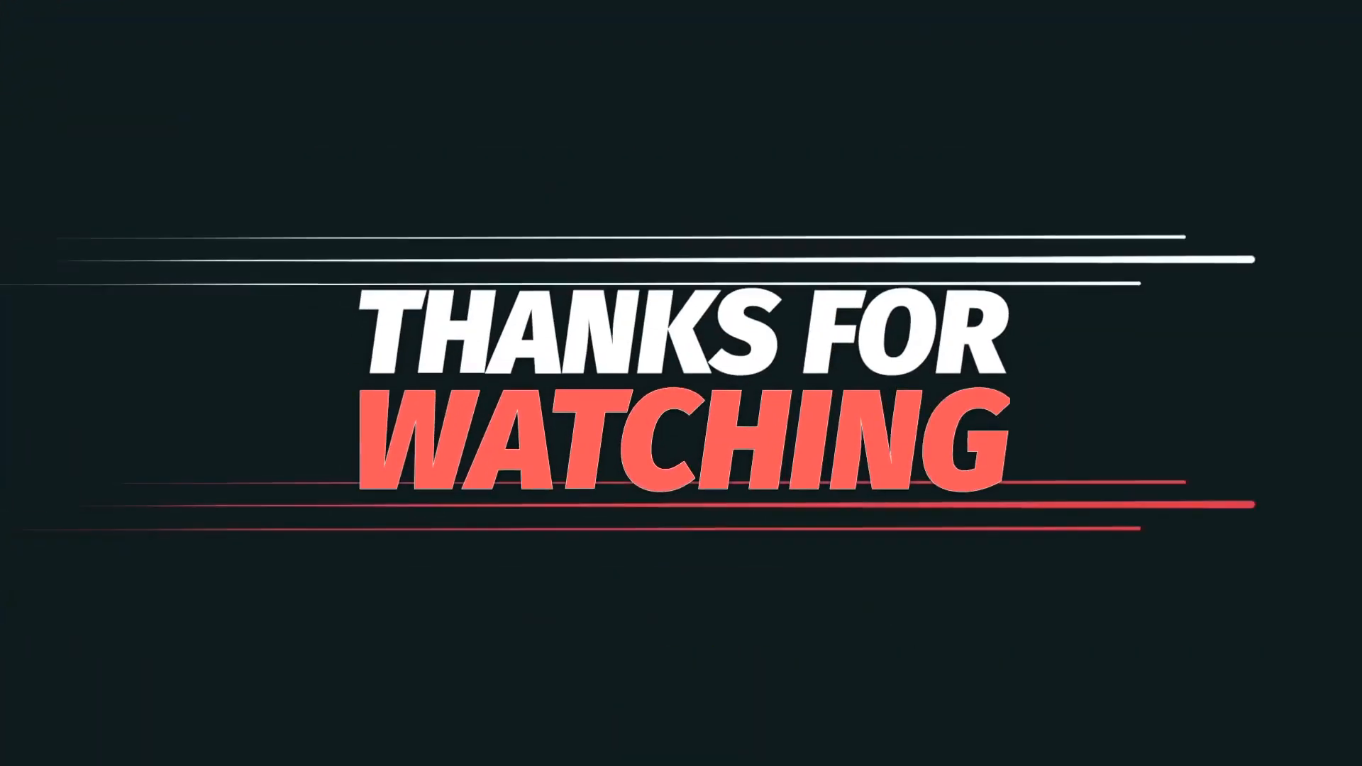